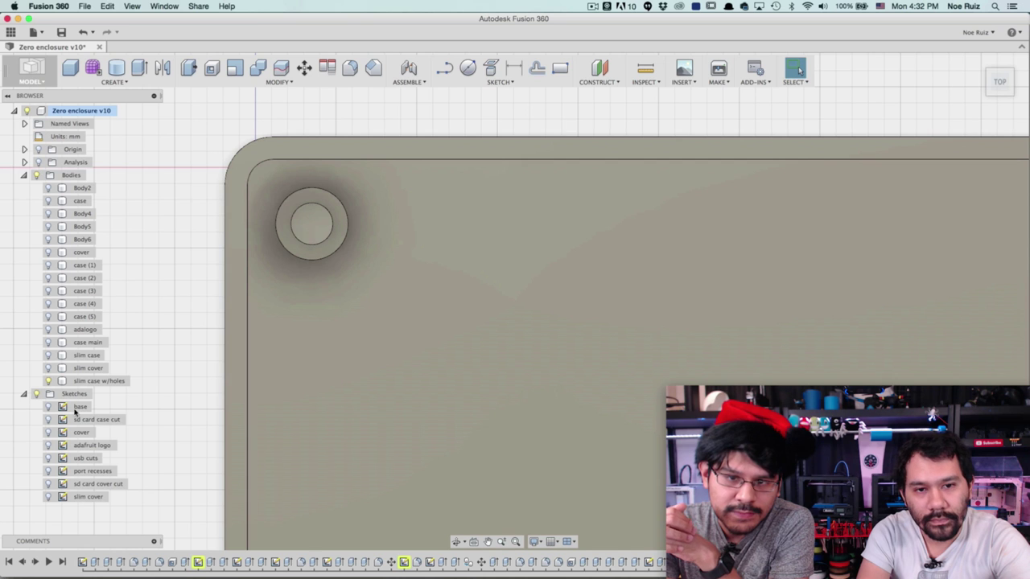
- Edit the base sketch and set the inner circle of the corner standoff to a 2.5 mm diameter
{"action": "left_click", "coordinate": [62, 407]}
{"action": "double_click", "coordinate": [62, 407]}
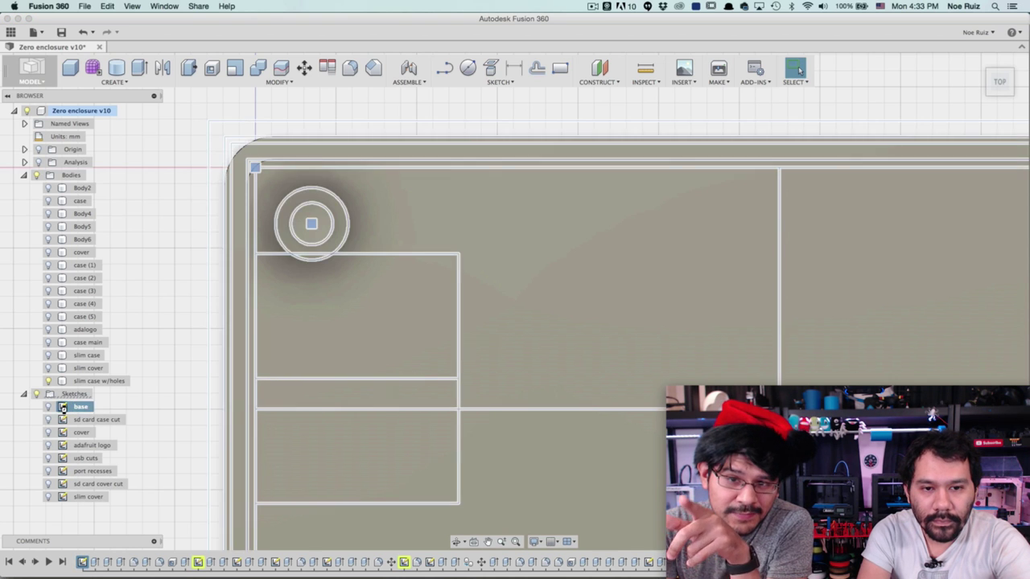
{"action": "mouse_move", "coordinate": [201, 207]}
{"action": "middle_mouse_down"}
{"action": "mouse_move", "coordinate": [336, 356]}
{"action": "mouse_move", "coordinate": [360, 368]}
{"action": "middle_mouse_up"}
{"action": "scroll", "coordinate": [279, 236], "scroll_direction": "up", "scroll_amount": 5}
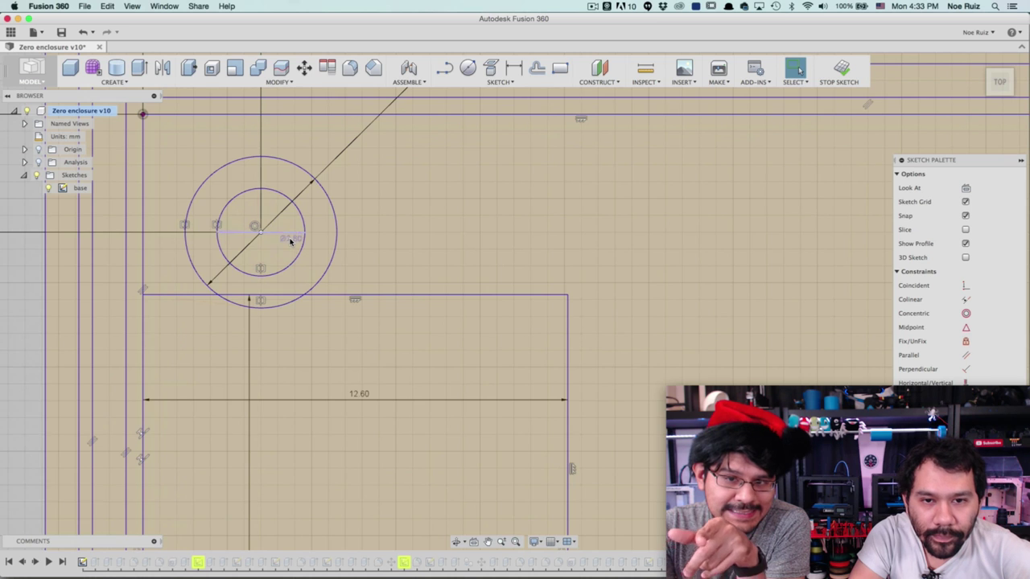
{"action": "double_click", "coordinate": [290, 239]}
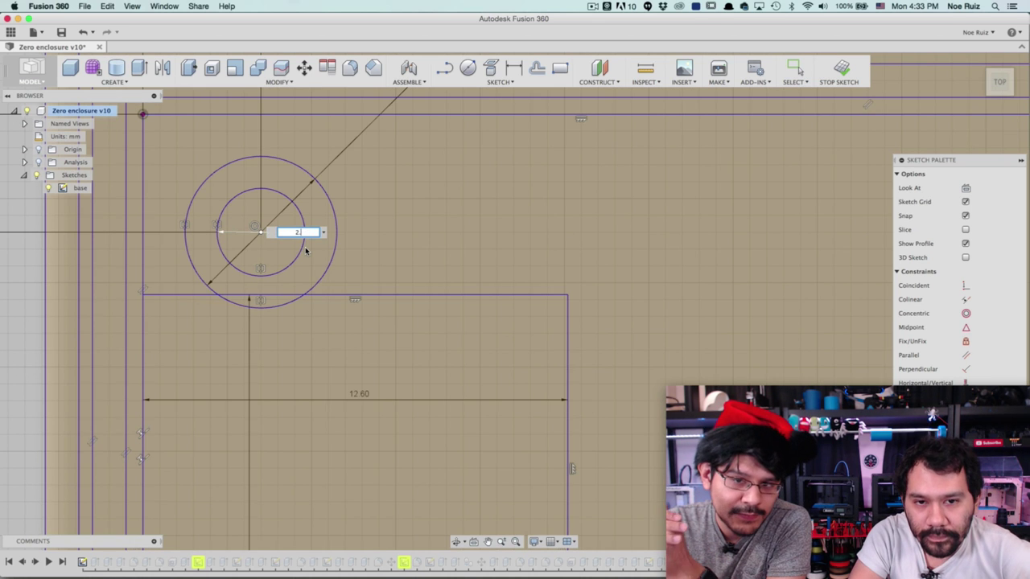
{"action": "type", "text": "2.5"}
{"action": "key", "text": "Return"}
- Set the outer circle of the corner standoff to a 6 mm diameter and finish the sketch
{"action": "scroll", "coordinate": [304, 249], "scroll_direction": "down", "scroll_amount": 3}
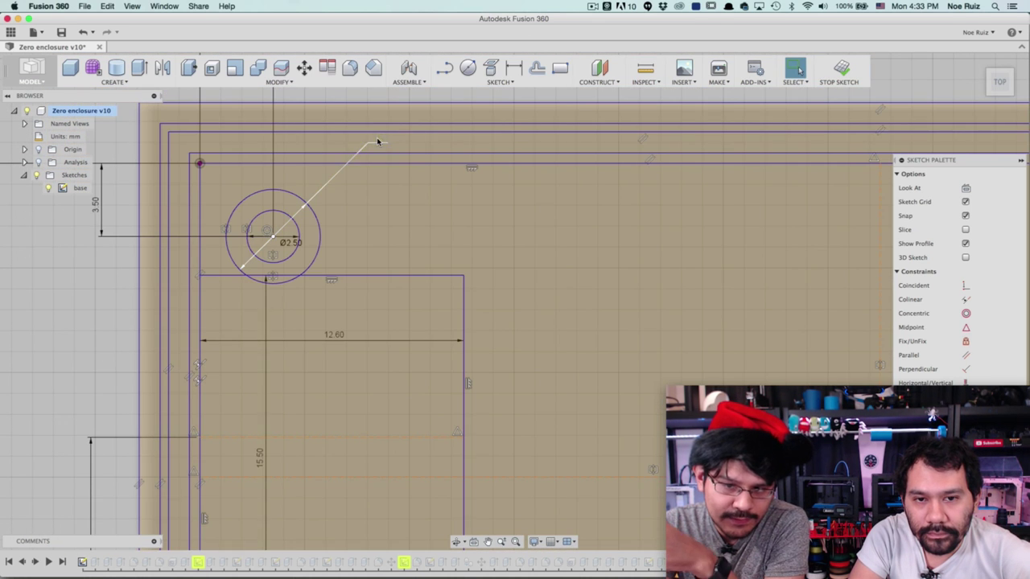
{"action": "left_click", "coordinate": [378, 141]}
{"action": "type", "text": "6"}
{"action": "key", "text": "Return"}
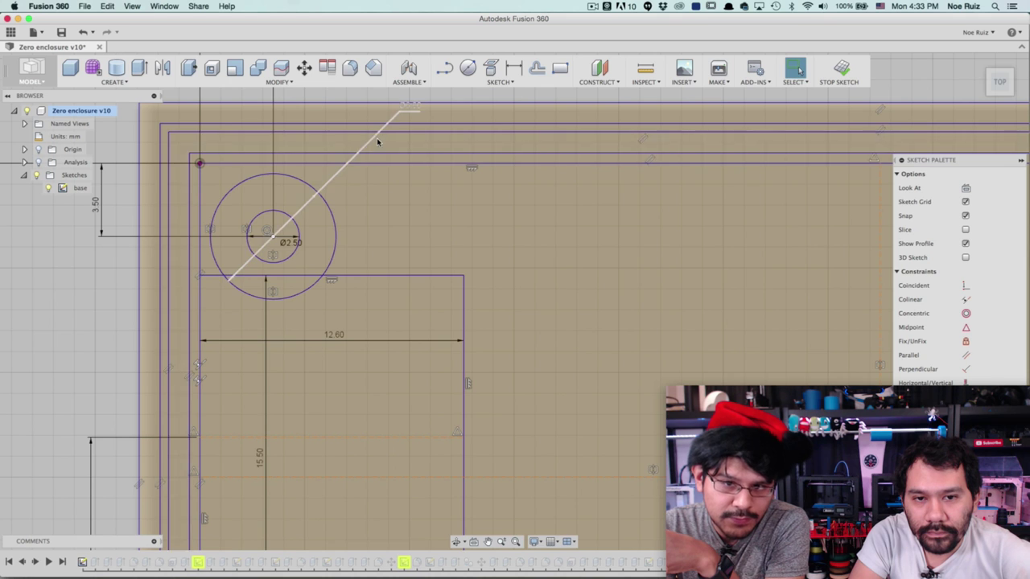
{"action": "scroll", "coordinate": [418, 193], "scroll_direction": "down", "scroll_amount": 2}
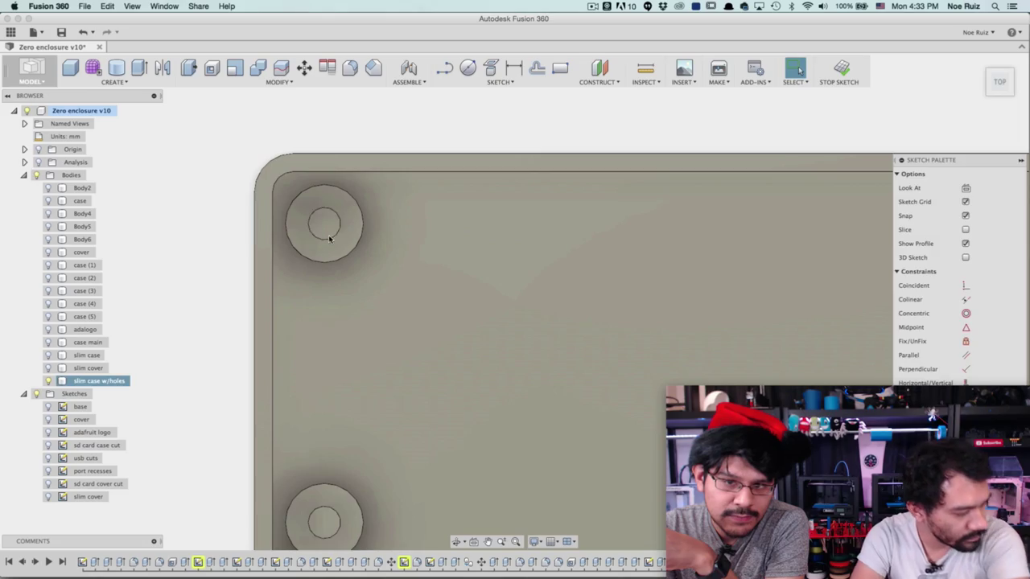
{"action": "scroll", "coordinate": [218, 306], "scroll_direction": "down", "scroll_amount": 2}
{"action": "middle_click_drag", "start_coordinate": [218, 305], "coordinate": [218, 237], "text": "shift"}
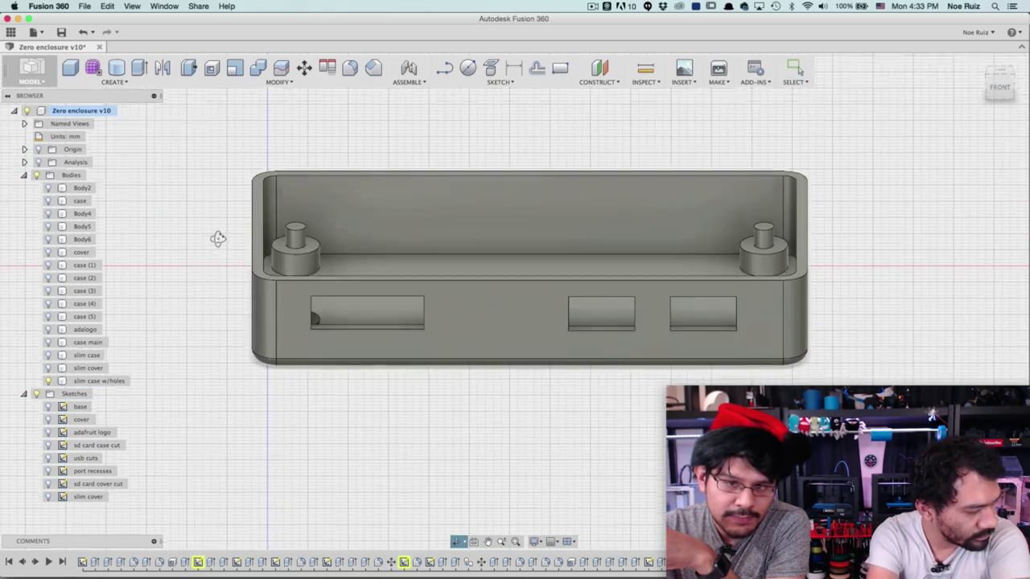
{"action": "middle_click_drag", "start_coordinate": [226, 322], "coordinate": [467, 232], "text": "shift"}
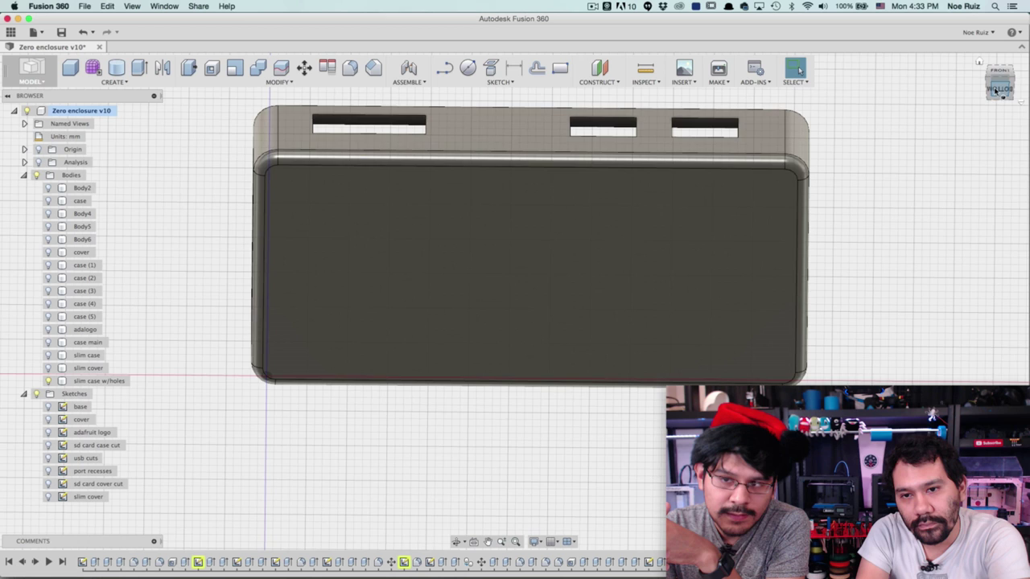
{"action": "left_click", "coordinate": [999, 90]}
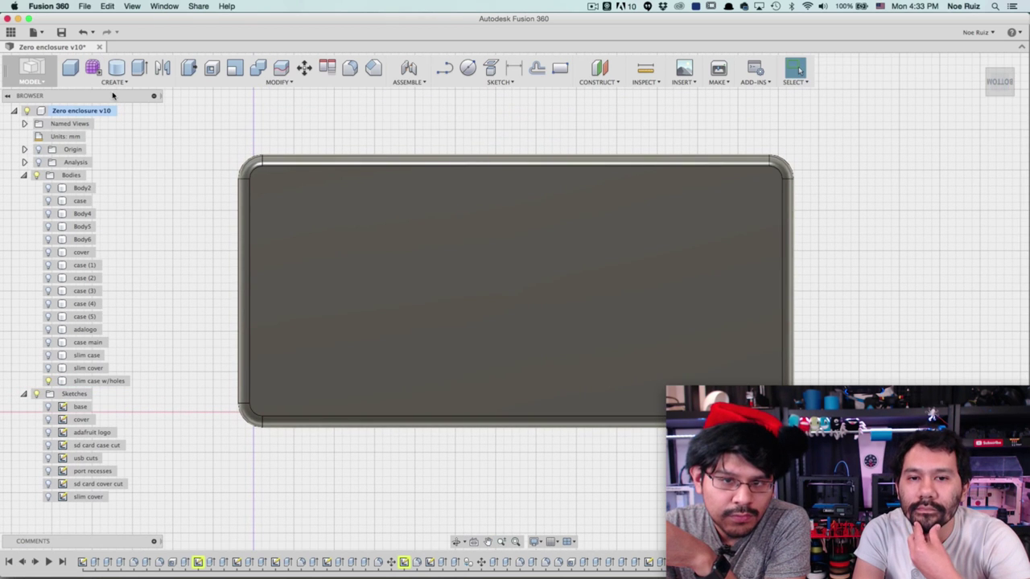
{"action": "left_click", "coordinate": [120, 83]}
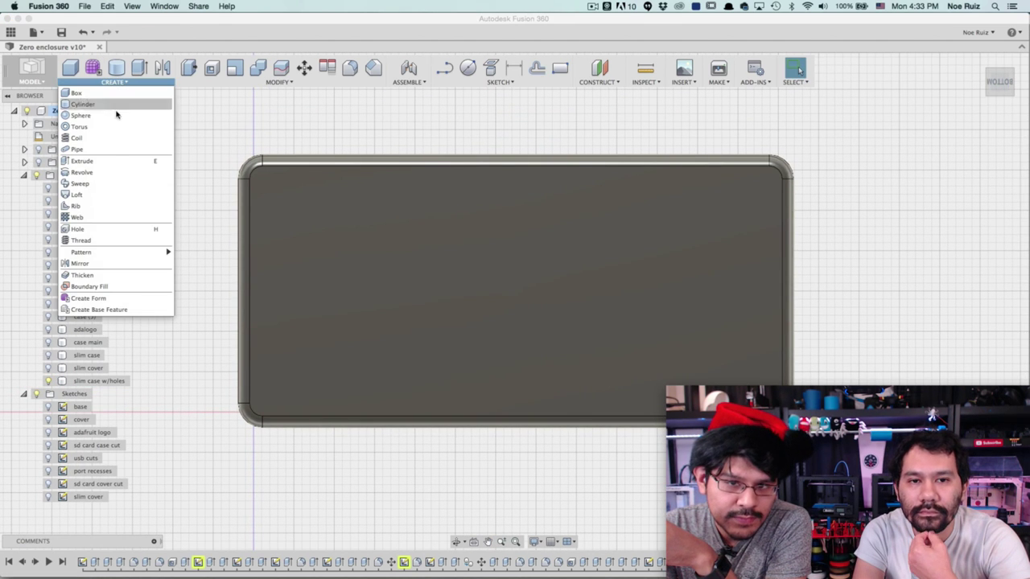
{"action": "left_click", "coordinate": [95, 228]}
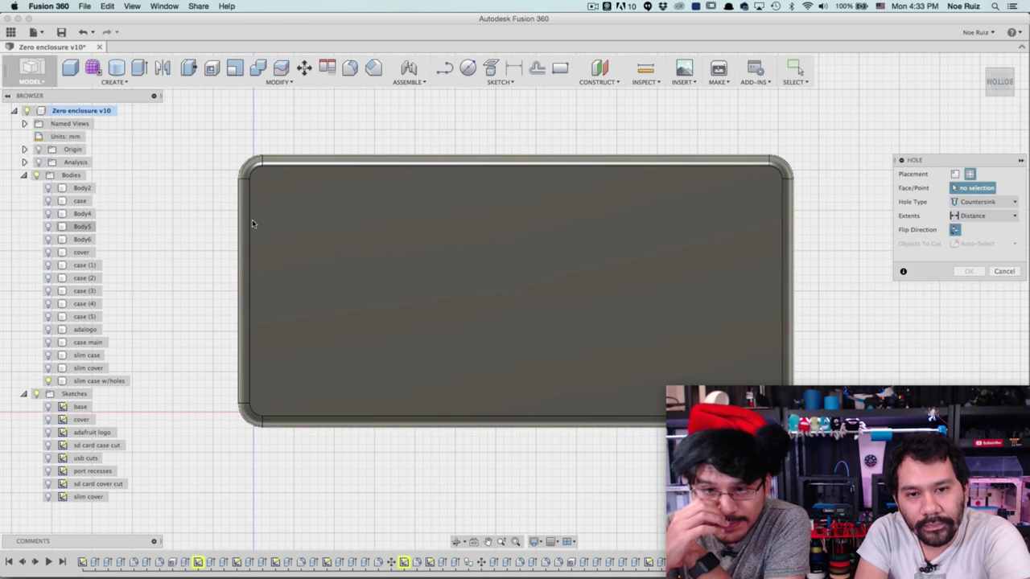
{"action": "middle_click_drag", "start_coordinate": [557, 172], "coordinate": [552, 192]}
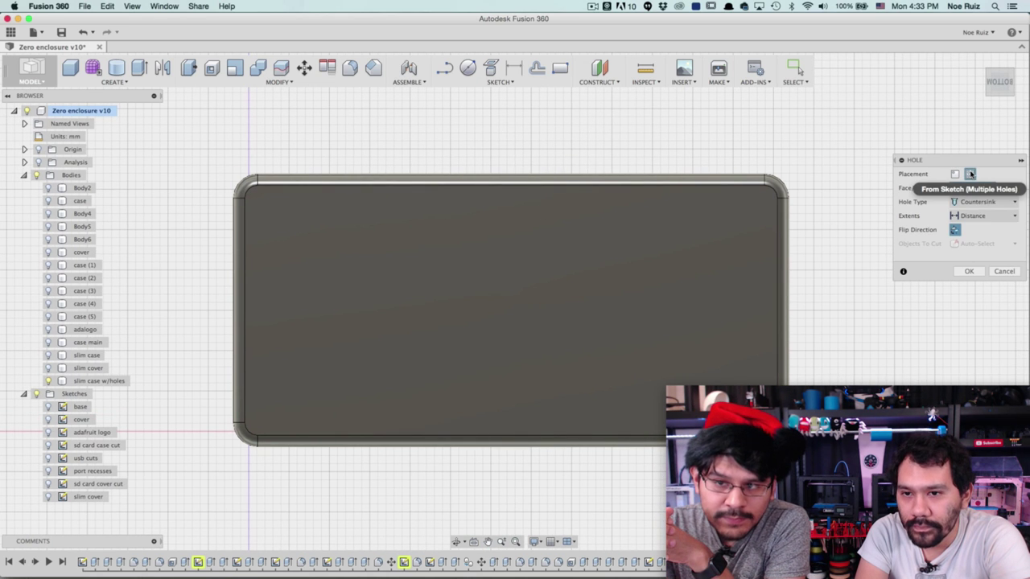
{"action": "left_click", "coordinate": [970, 174]}
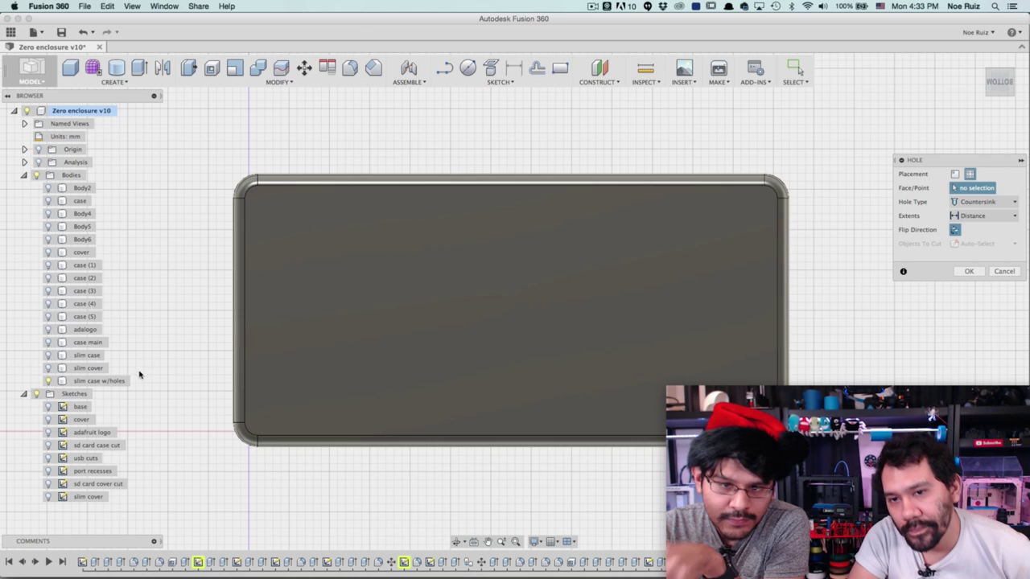
{"action": "scroll", "coordinate": [347, 281], "scroll_direction": "down", "scroll_amount": 3}
{"action": "middle_click_drag", "start_coordinate": [356, 246], "coordinate": [389, 270], "text": "shift"}
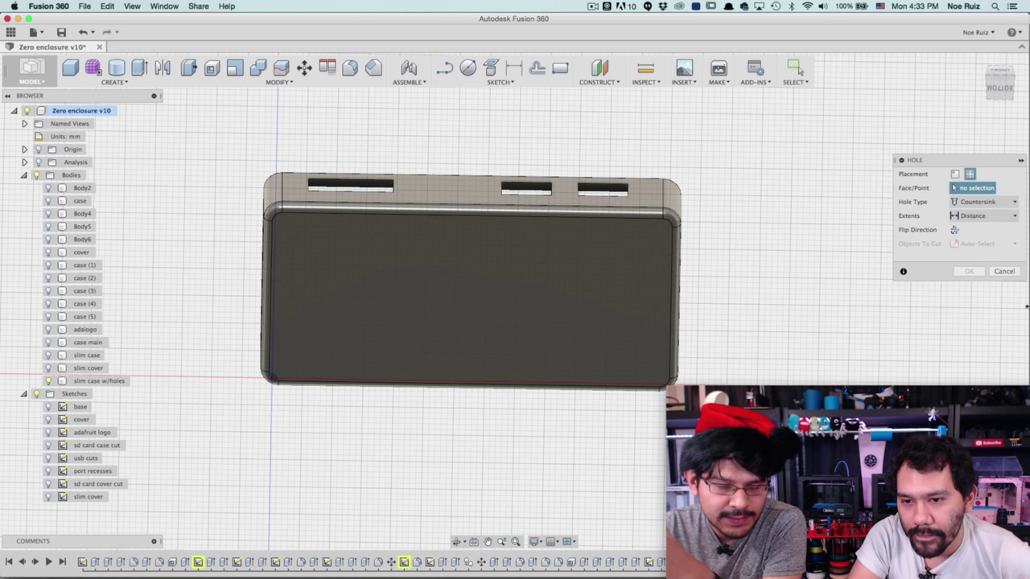
{"action": "left_click", "coordinate": [1012, 276]}
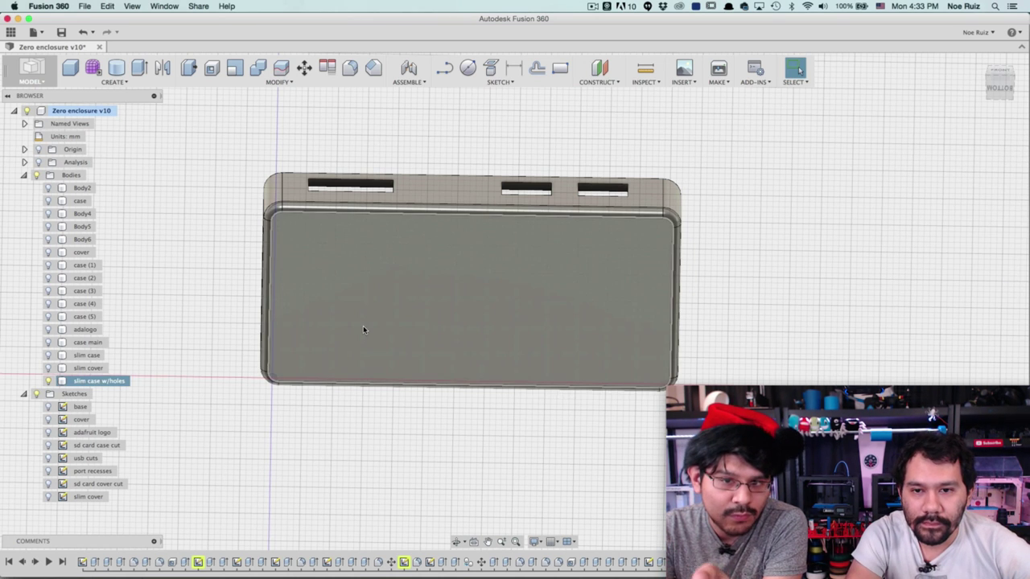
- Show the base sketch and place countersink holes from the case's underside at the four standoff centre points
{"action": "key", "text": "h"}
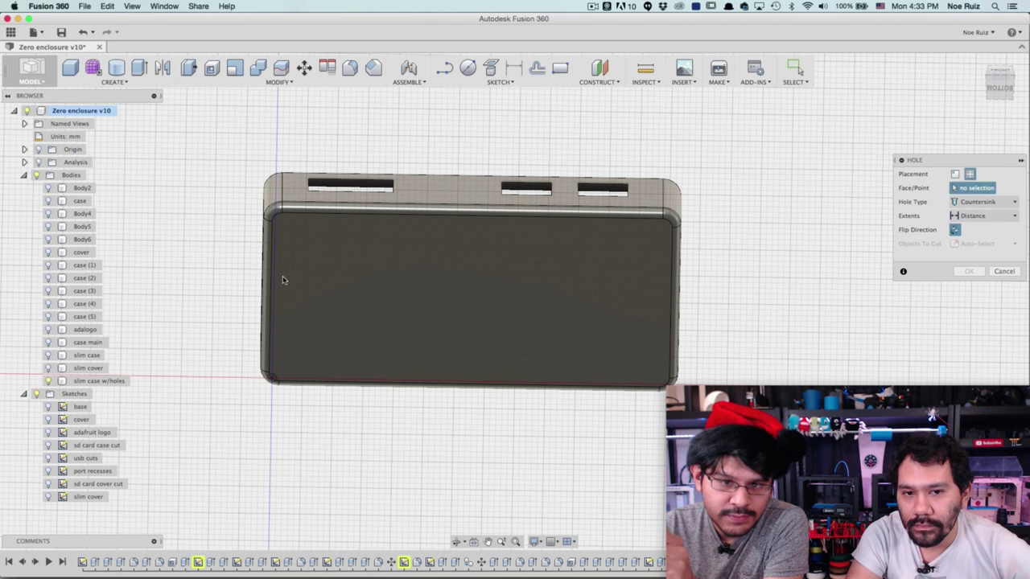
{"action": "middle_click_drag", "start_coordinate": [285, 270], "coordinate": [291, 232], "text": "shift"}
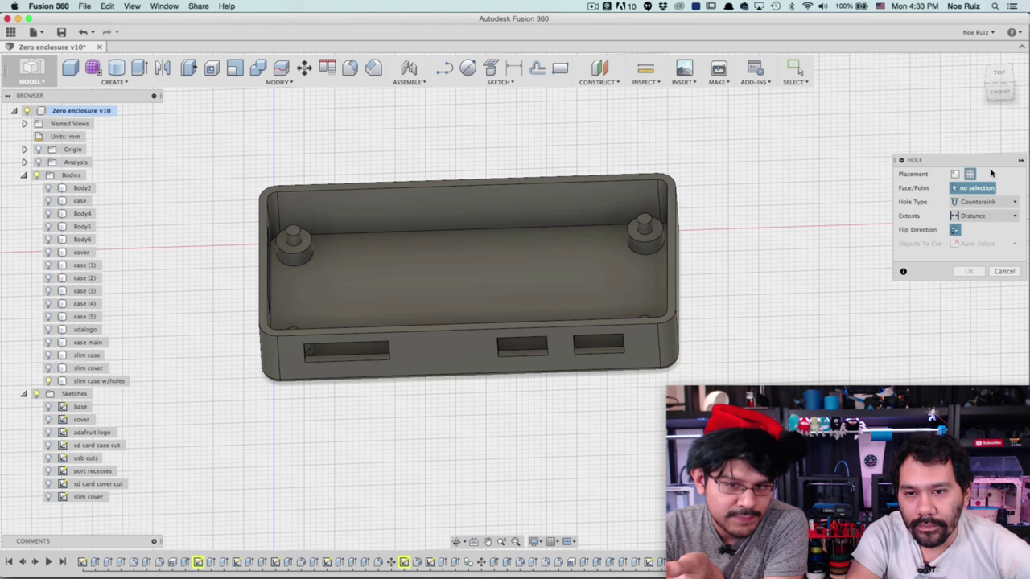
{"action": "left_click", "coordinate": [997, 99]}
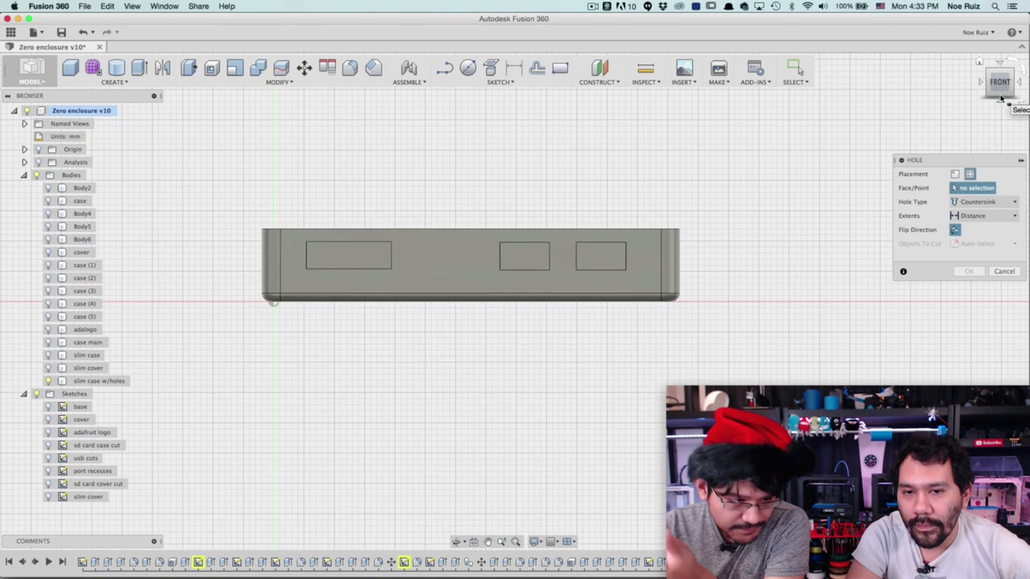
{"action": "left_click", "coordinate": [1002, 103]}
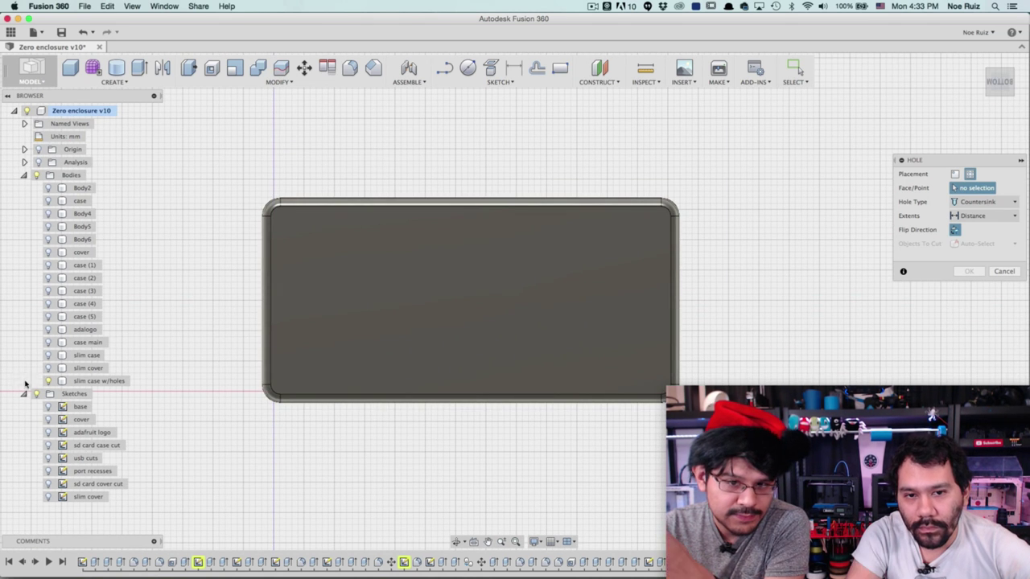
{"action": "left_click", "coordinate": [49, 406]}
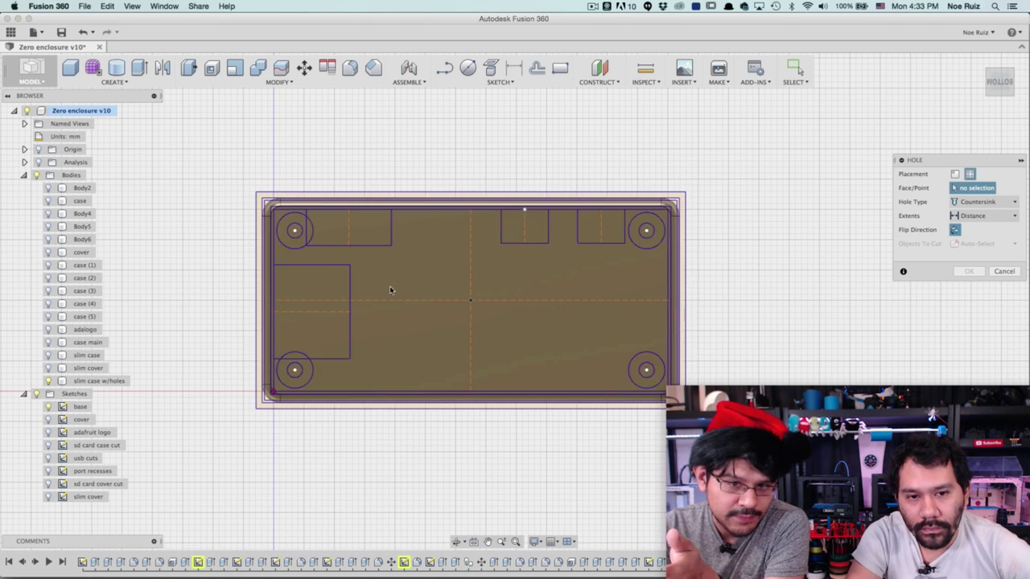
{"action": "left_click", "coordinate": [294, 231]}
{"action": "scroll", "coordinate": [294, 369], "scroll_direction": "up", "scroll_amount": 4}
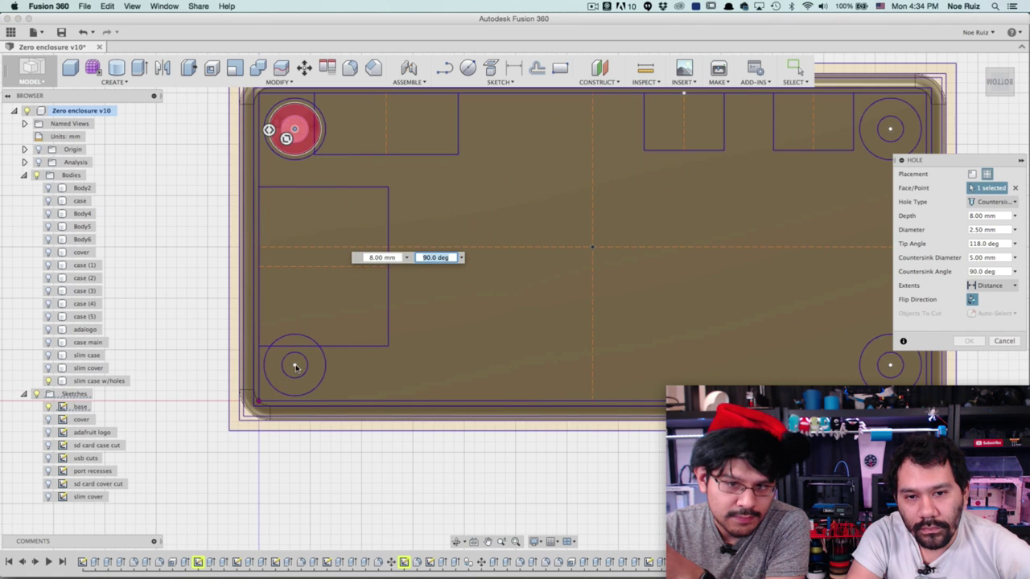
{"action": "left_click", "coordinate": [294, 367]}
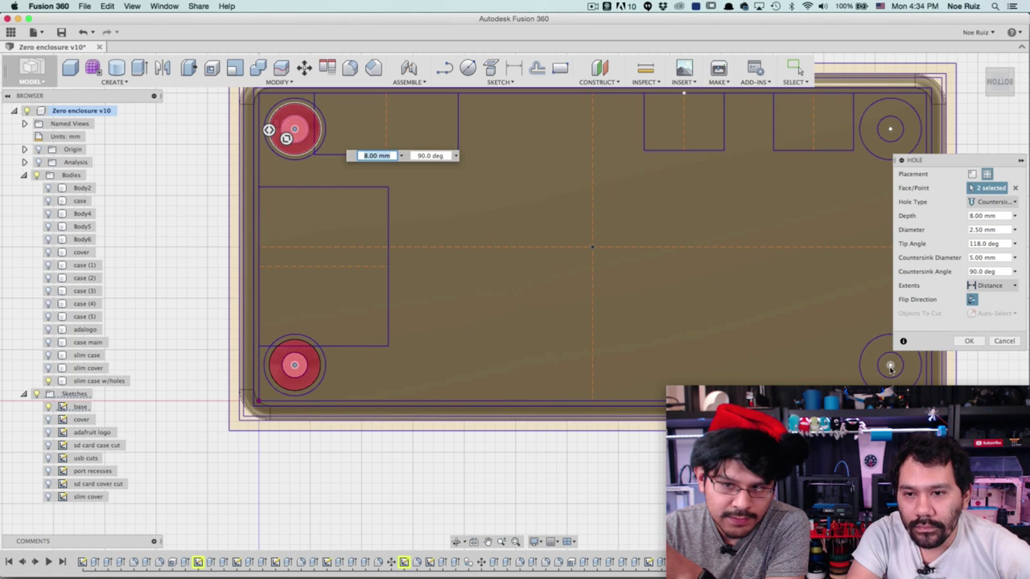
{"action": "left_click", "coordinate": [890, 367]}
{"action": "left_click", "coordinate": [891, 130]}
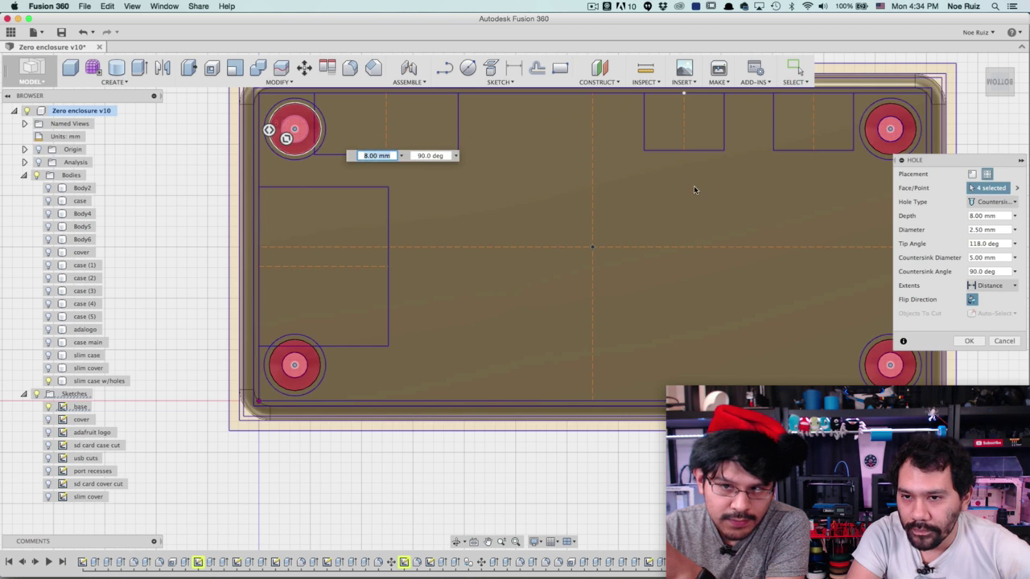
- Check the hole depth from the front and create the holes 8 mm deep, 2.5 mm in diameter, with 5 mm, 90-degree countersinks
{"action": "scroll", "coordinate": [680, 192], "scroll_direction": "down", "scroll_amount": 2}
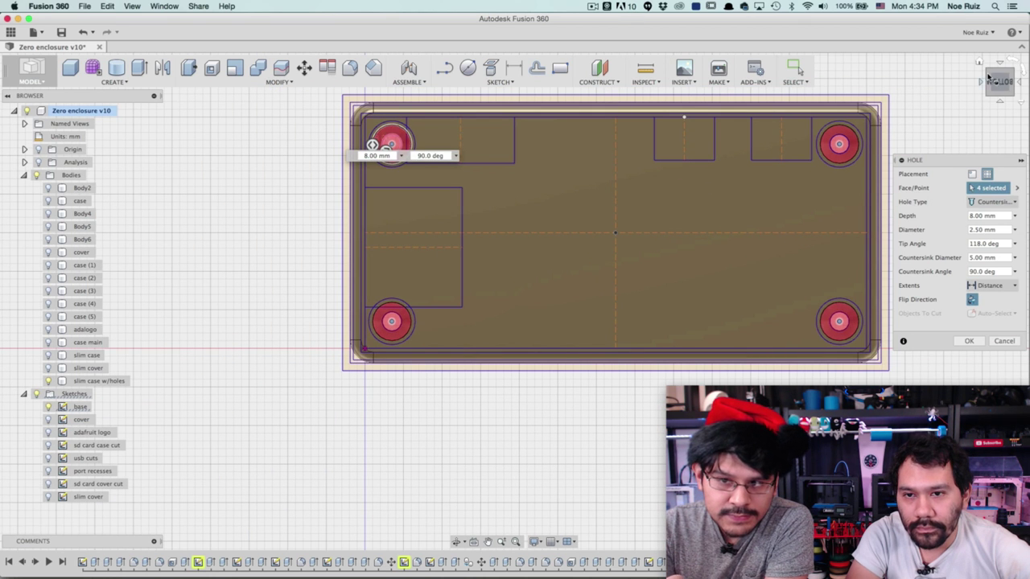
{"action": "left_click", "coordinate": [1001, 64]}
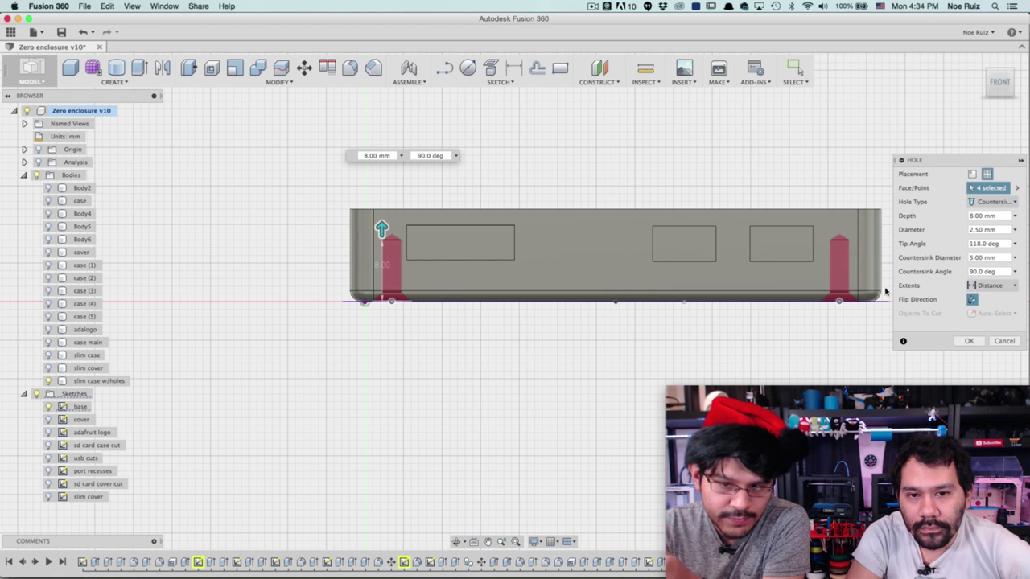
{"action": "scroll", "coordinate": [834, 304], "scroll_direction": "up", "scroll_amount": 5}
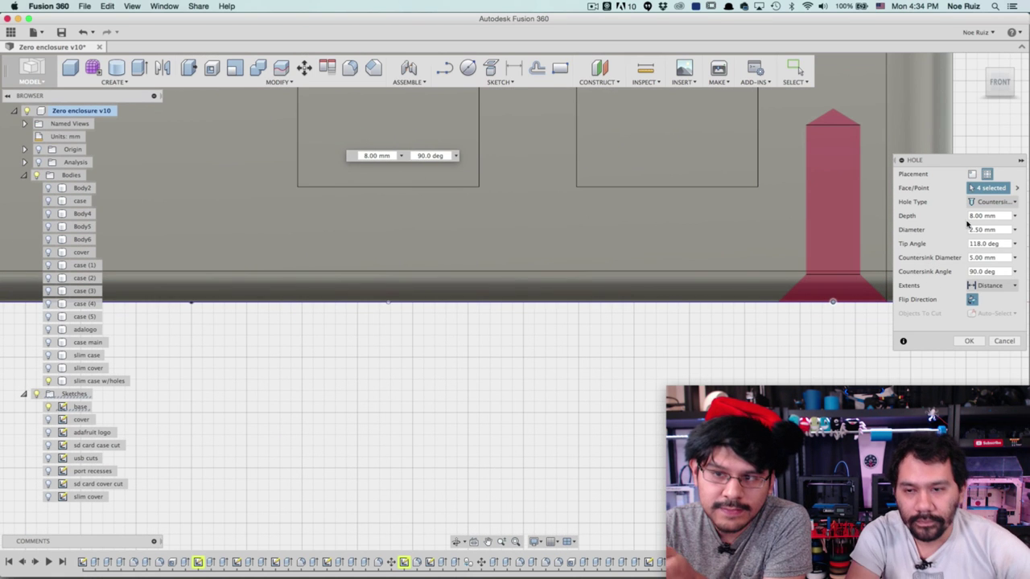
{"action": "scroll", "coordinate": [825, 259], "scroll_direction": "down", "scroll_amount": 5}
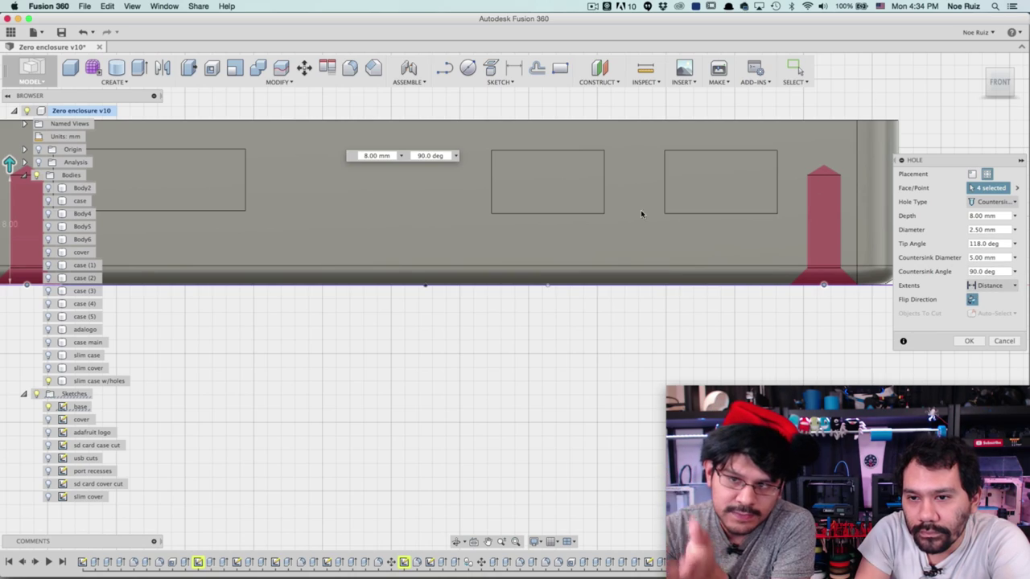
{"action": "scroll", "coordinate": [422, 244], "scroll_direction": "down", "scroll_amount": 2}
{"action": "middle_click_drag", "start_coordinate": [174, 212], "coordinate": [193, 261], "text": "shift"}
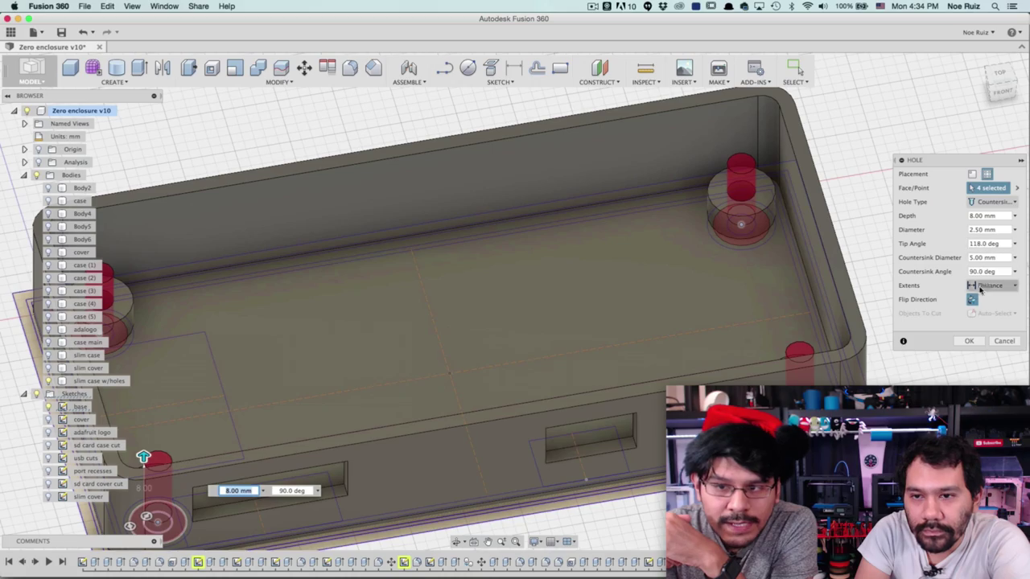
{"action": "left_click", "coordinate": [967, 342]}
- Start an M2.5x0.35 ISO metric, full-length thread on the bores of the two standoffs beside the port cutouts
{"action": "scroll", "coordinate": [731, 214], "scroll_direction": "down", "scroll_amount": 4}
{"action": "middle_click_drag", "start_coordinate": [565, 236], "coordinate": [337, 263]}
{"action": "scroll", "coordinate": [285, 187], "scroll_direction": "up", "scroll_amount": 8}
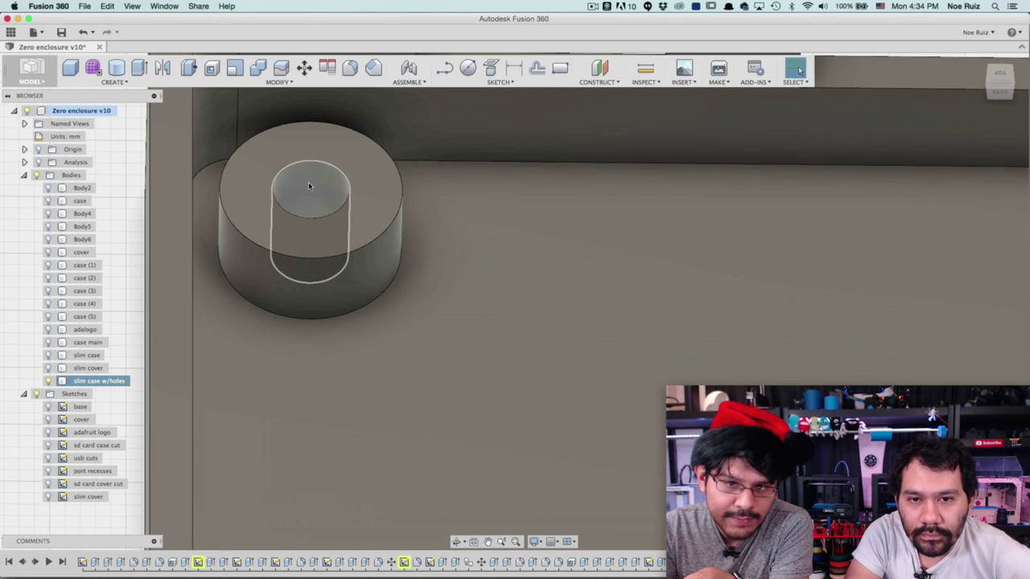
{"action": "scroll", "coordinate": [309, 186], "scroll_direction": "down", "scroll_amount": 4}
{"action": "left_click", "coordinate": [113, 82]}
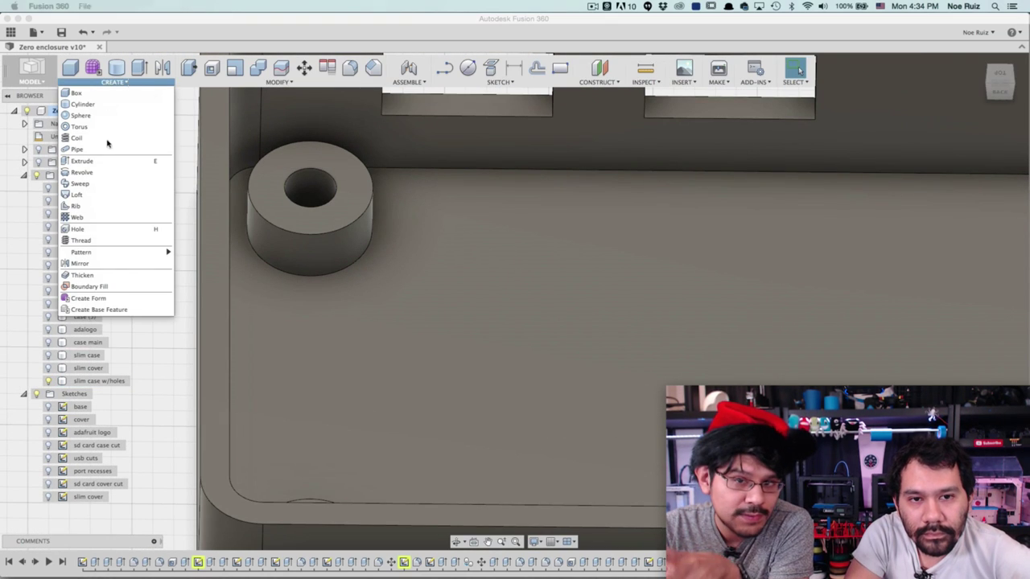
{"action": "left_click", "coordinate": [81, 241]}
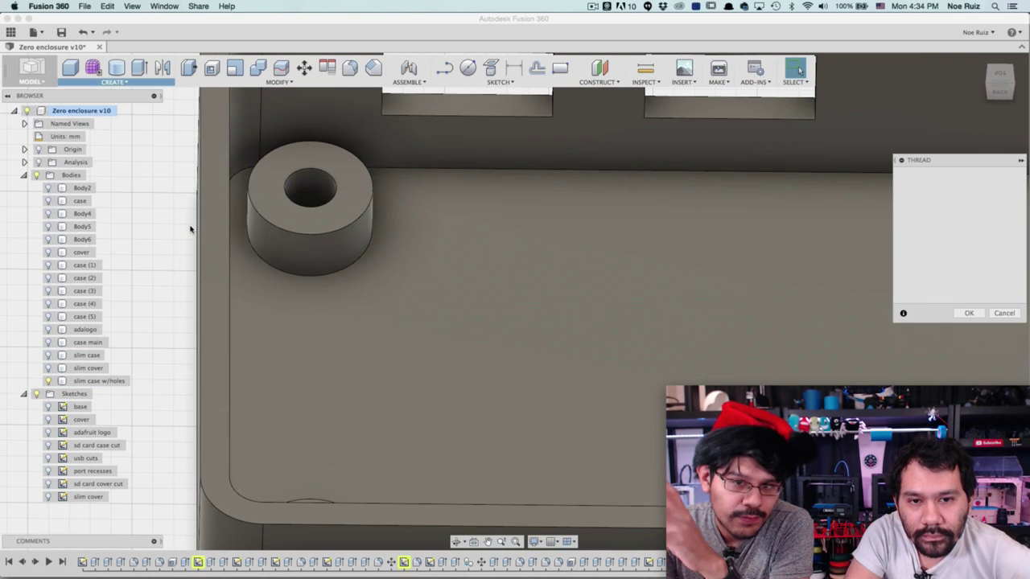
{"action": "left_click", "coordinate": [313, 189]}
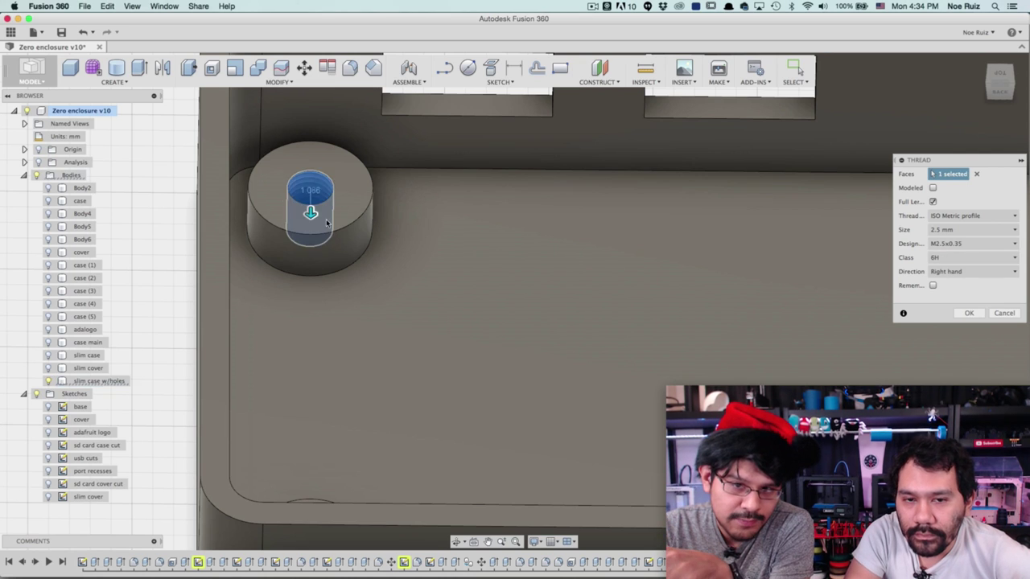
{"action": "scroll", "coordinate": [363, 266], "scroll_direction": "down", "scroll_amount": 5}
{"action": "middle_click_drag", "start_coordinate": [749, 325], "coordinate": [725, 336], "text": "shift"}
{"action": "left_click", "coordinate": [880, 178]}
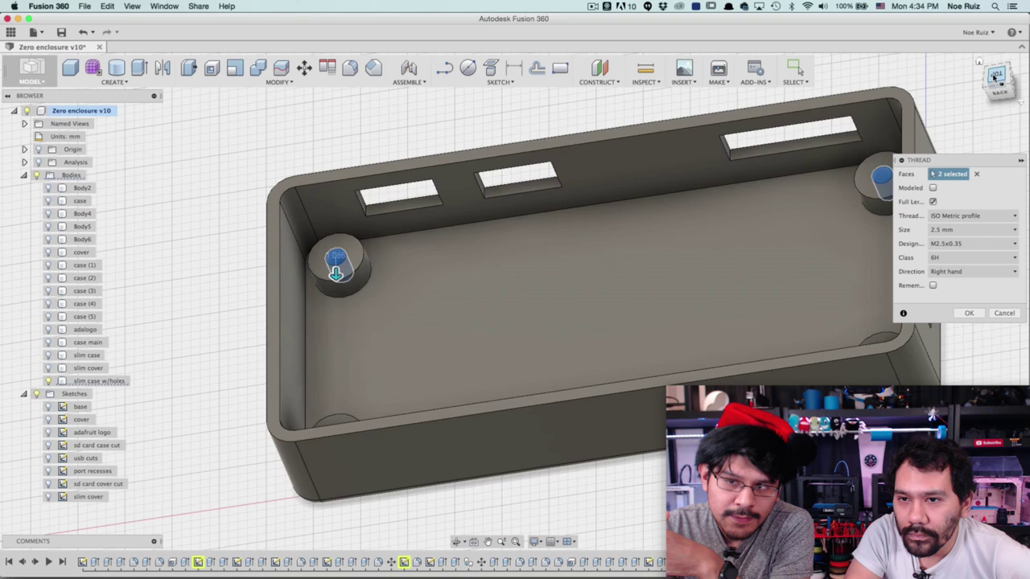
- Add the bores of the two remaining standoffs to the thread's face selection
{"action": "left_click", "coordinate": [996, 77]}
{"action": "middle_click_drag", "start_coordinate": [338, 259], "coordinate": [472, 476], "text": "shift"}
{"action": "scroll", "coordinate": [687, 462], "scroll_direction": "up", "scroll_amount": 5}
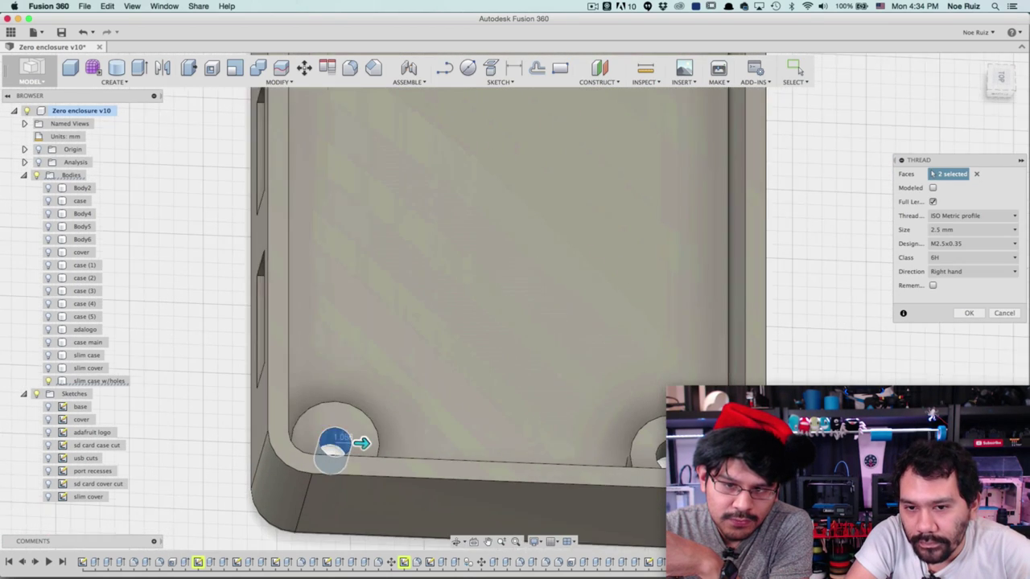
{"action": "left_click", "coordinate": [676, 456]}
{"action": "middle_click_drag", "start_coordinate": [680, 215], "coordinate": [643, 520]}
{"action": "middle_click_drag", "start_coordinate": [622, 194], "coordinate": [646, 555]}
{"action": "scroll", "coordinate": [667, 272], "scroll_direction": "up", "scroll_amount": 5}
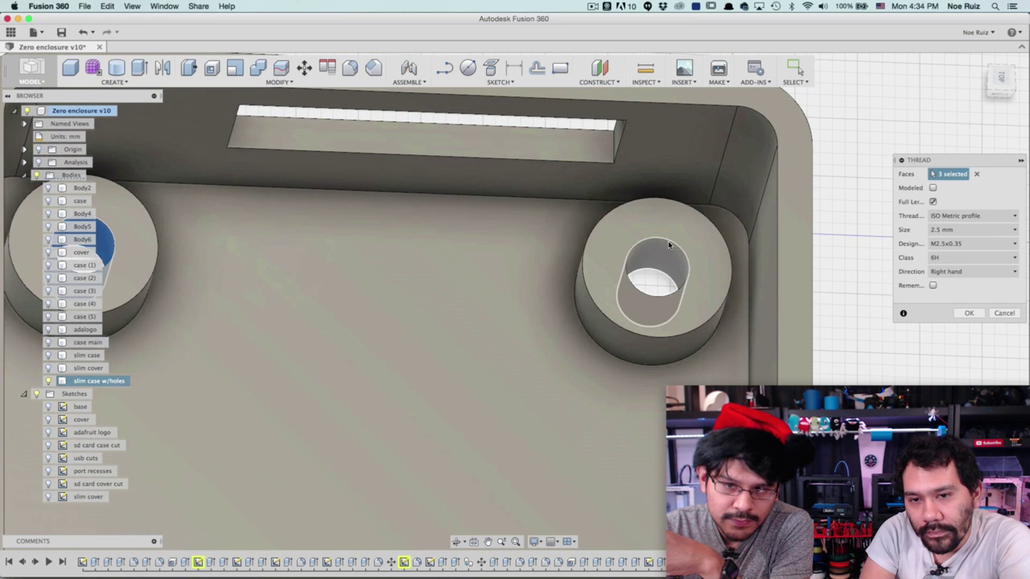
{"action": "left_click", "coordinate": [669, 257]}
{"action": "scroll", "coordinate": [697, 272], "scroll_direction": "down", "scroll_amount": 5}
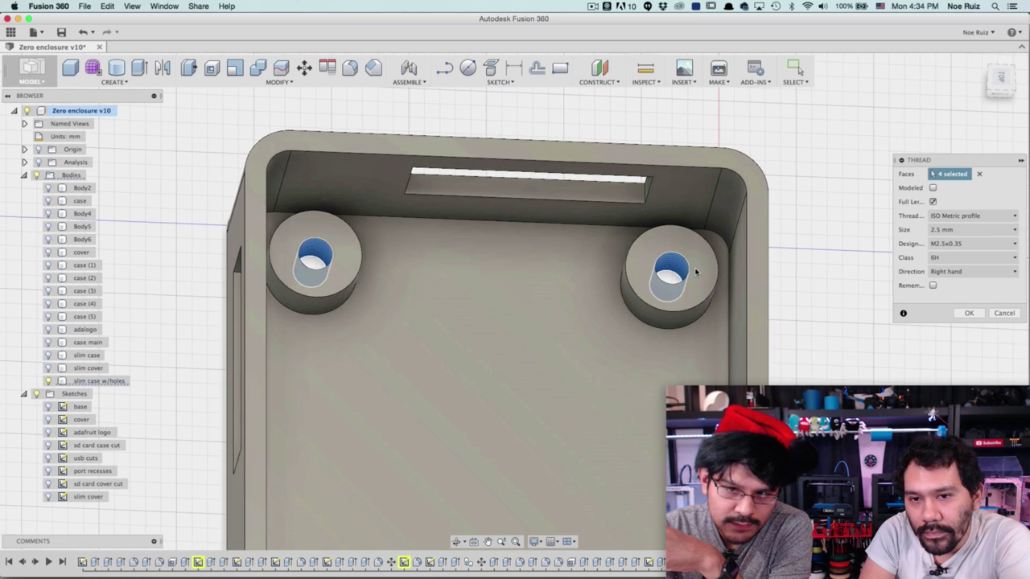
- Check the available thread types and sizes, and compare the M2.5x0.45 designation with M2.5x0.35 on the bore preview
{"action": "left_click", "coordinate": [952, 215]}
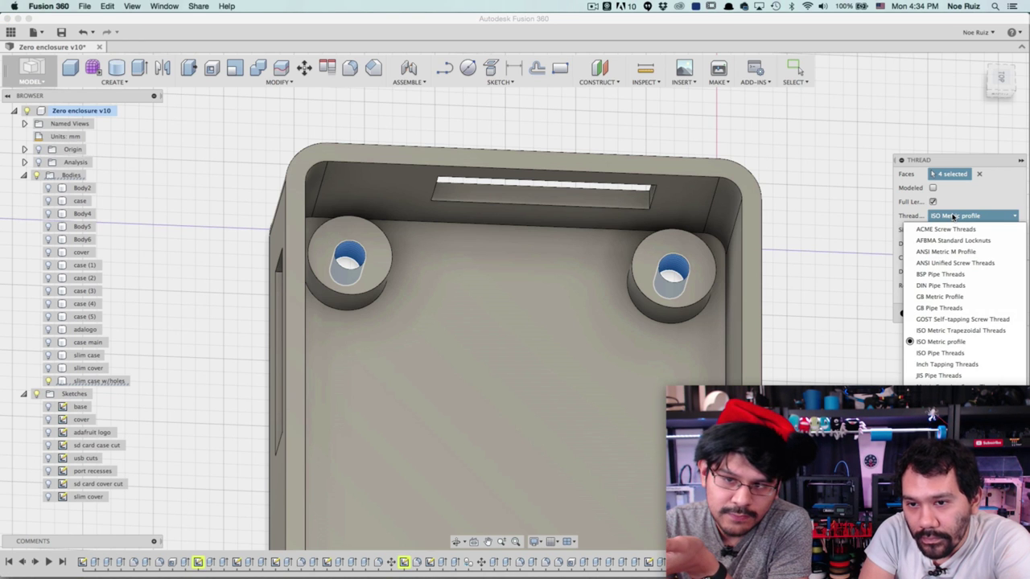
{"action": "left_click", "coordinate": [953, 216]}
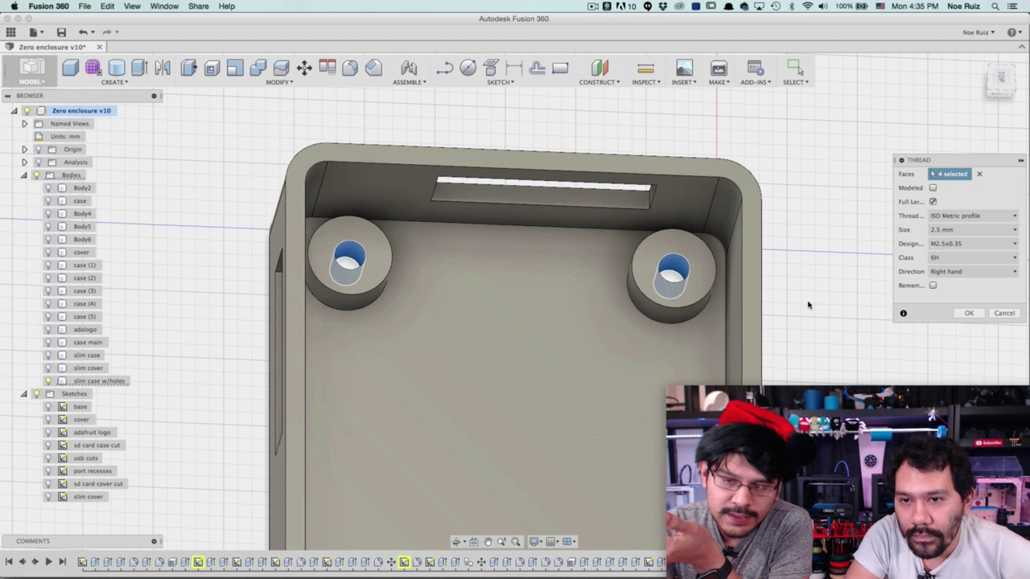
{"action": "left_click", "coordinate": [971, 231]}
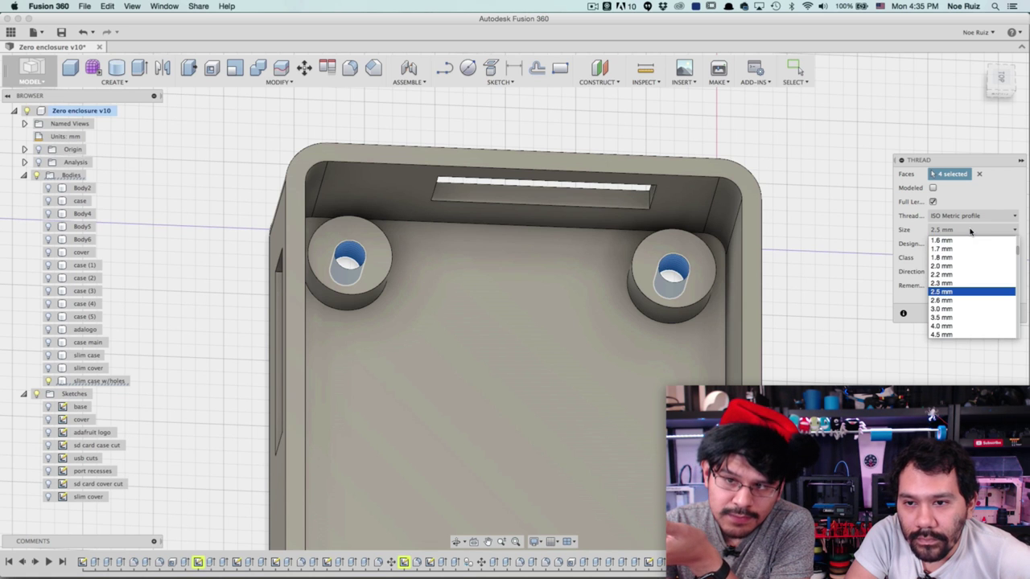
{"action": "left_click", "coordinate": [963, 234]}
{"action": "left_click", "coordinate": [958, 244]}
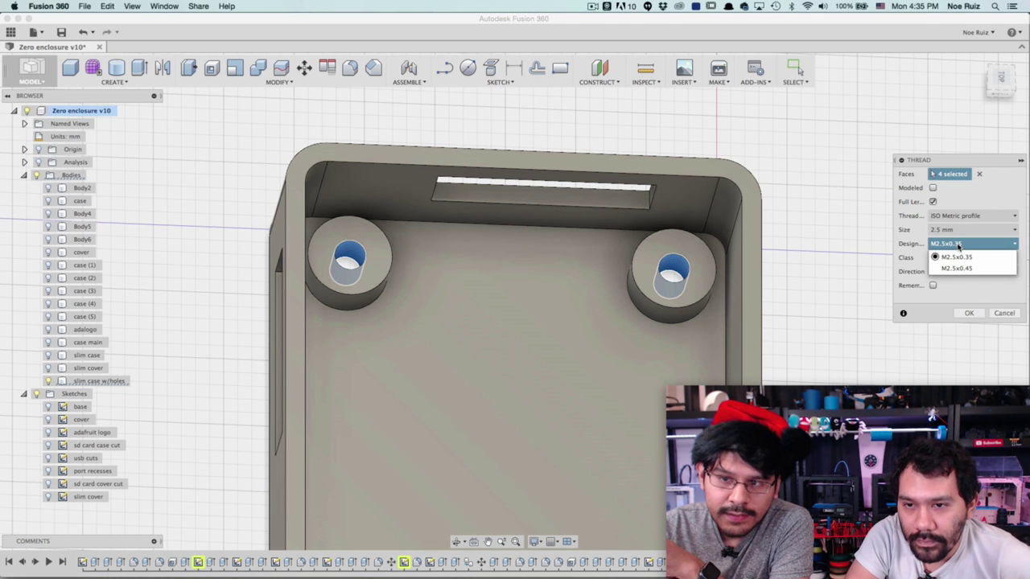
{"action": "left_click", "coordinate": [957, 244]}
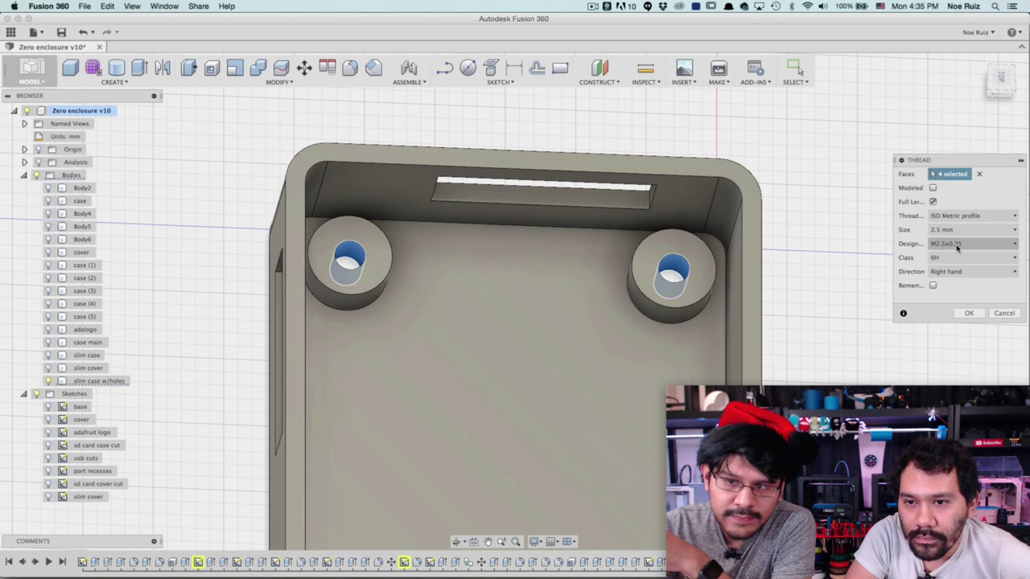
{"action": "left_click", "coordinate": [957, 244]}
{"action": "left_click", "coordinate": [941, 269]}
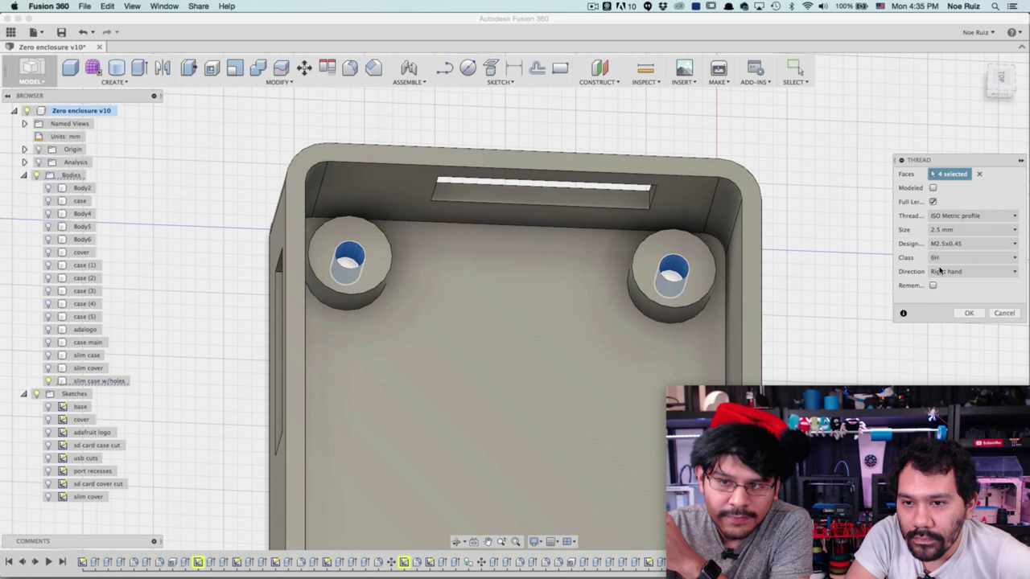
{"action": "scroll", "coordinate": [700, 261], "scroll_direction": "up", "scroll_amount": 10}
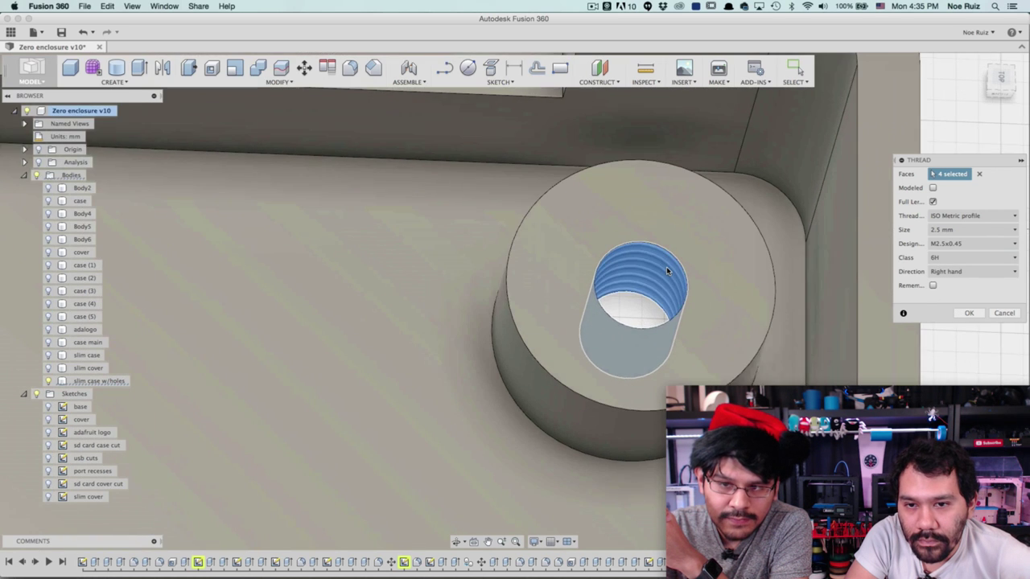
{"action": "scroll", "coordinate": [677, 300], "scroll_direction": "down", "scroll_amount": 3}
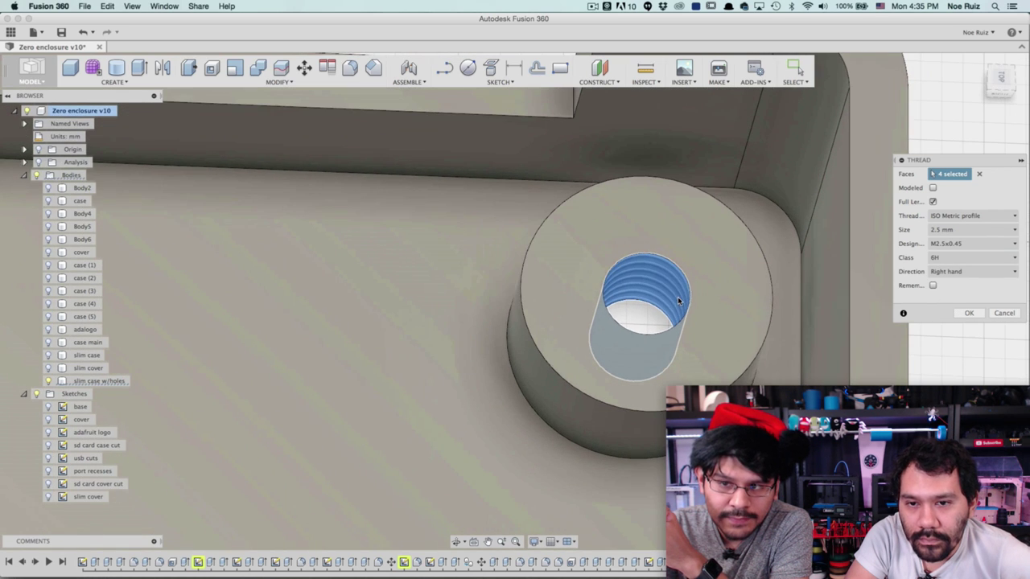
{"action": "left_click", "coordinate": [934, 243]}
{"action": "left_click", "coordinate": [936, 254]}
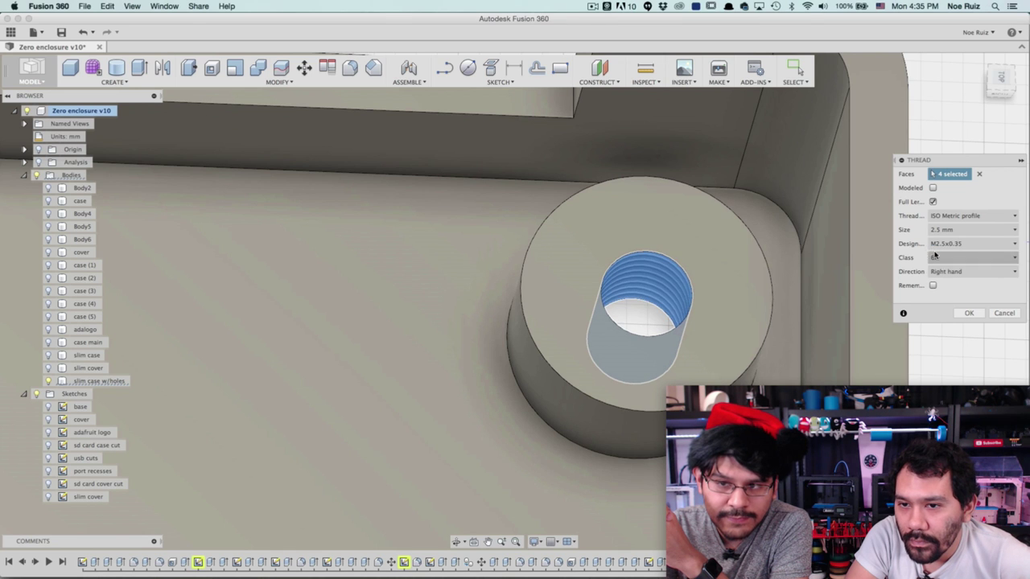
- Switch the threads in the four standoff bores to modeled geometry and check the preview up close
{"action": "scroll", "coordinate": [640, 269], "scroll_direction": "up", "scroll_amount": 5}
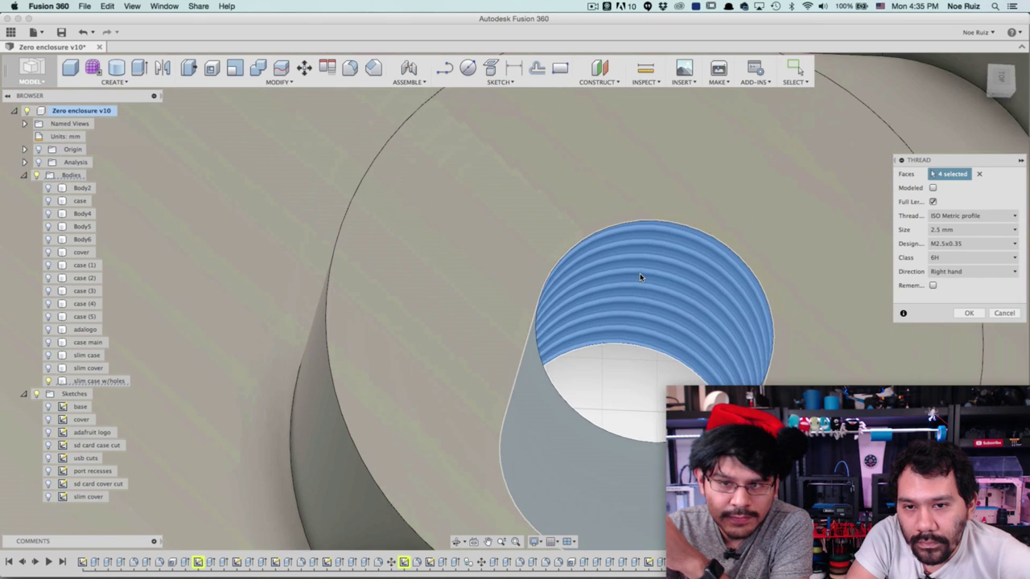
{"action": "left_click", "coordinate": [932, 187]}
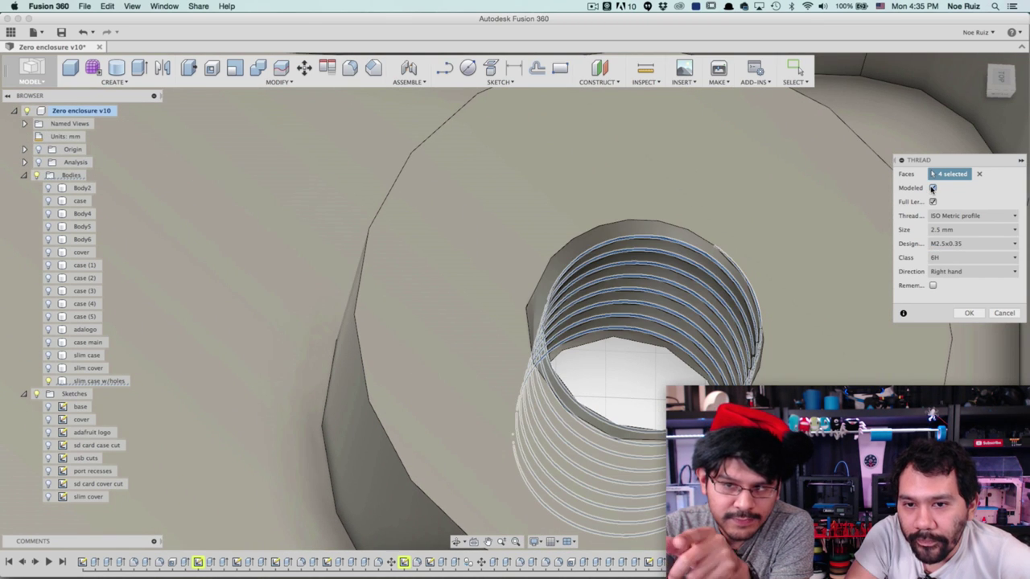
{"action": "scroll", "coordinate": [632, 261], "scroll_direction": "down", "scroll_amount": 5}
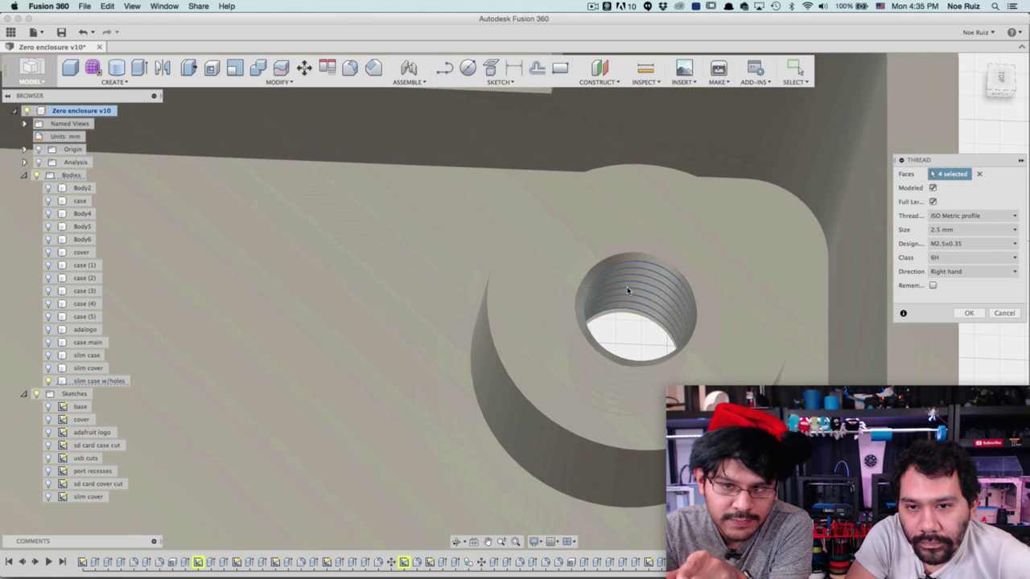
{"action": "scroll", "coordinate": [629, 309], "scroll_direction": "up", "scroll_amount": 3}
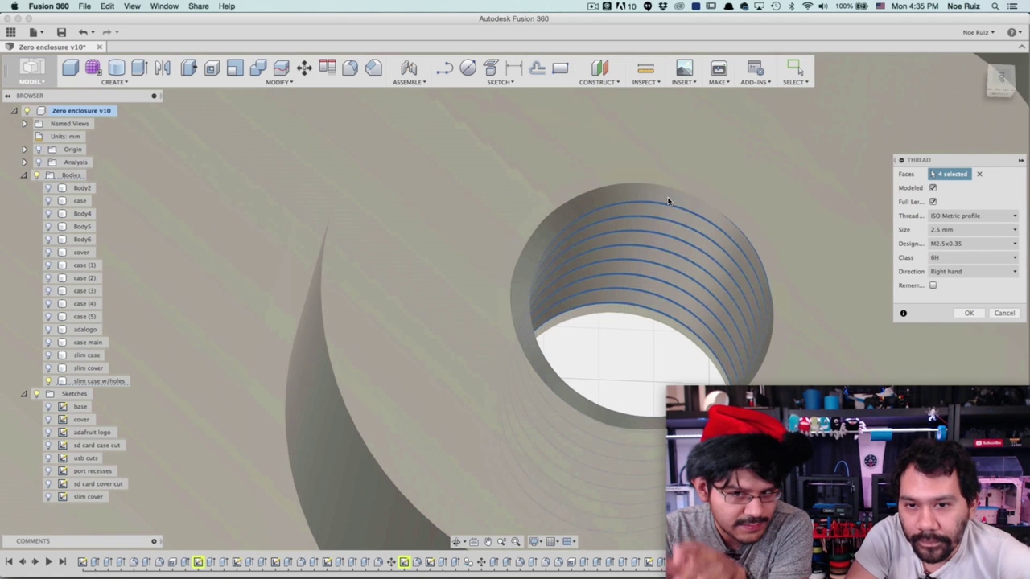
{"action": "scroll", "coordinate": [644, 281], "scroll_direction": "down", "scroll_amount": 5}
{"action": "scroll", "coordinate": [657, 263], "scroll_direction": "down", "scroll_amount": 1}
- Keep thread class 6H and designation M2.5x0.35, and create the modeled threads
{"action": "left_click", "coordinate": [935, 258]}
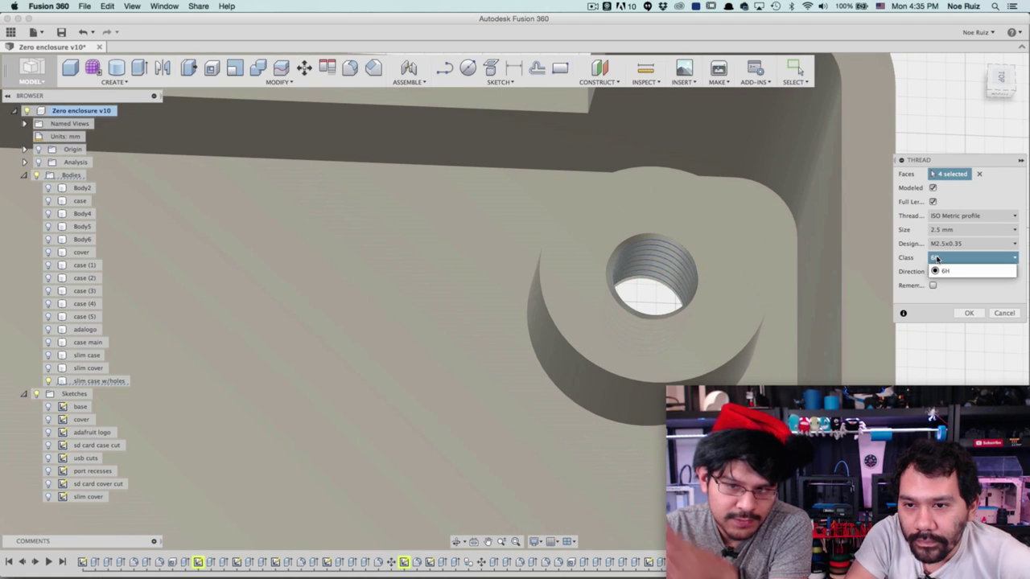
{"action": "left_click", "coordinate": [919, 256]}
{"action": "left_click", "coordinate": [940, 244]}
{"action": "left_click", "coordinate": [943, 257]}
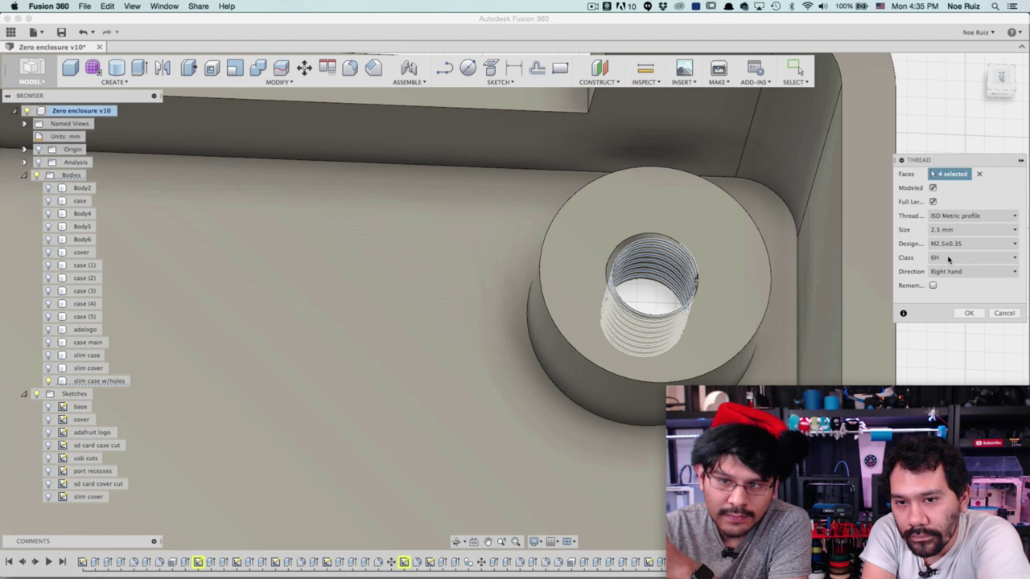
{"action": "left_click", "coordinate": [971, 313]}
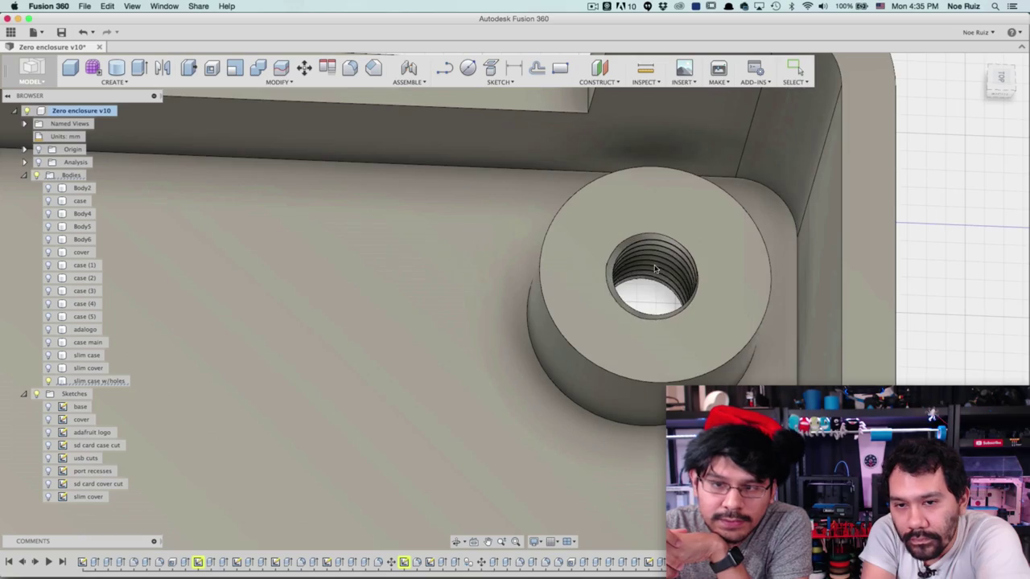
- Examine the threaded standoffs and the whole slim case from several angles
{"action": "scroll", "coordinate": [658, 276], "scroll_direction": "down", "scroll_amount": 5}
{"action": "scroll", "coordinate": [658, 276], "scroll_direction": "down", "scroll_amount": 3}
{"action": "middle_click_drag", "start_coordinate": [770, 333], "coordinate": [475, 414], "text": "shift"}
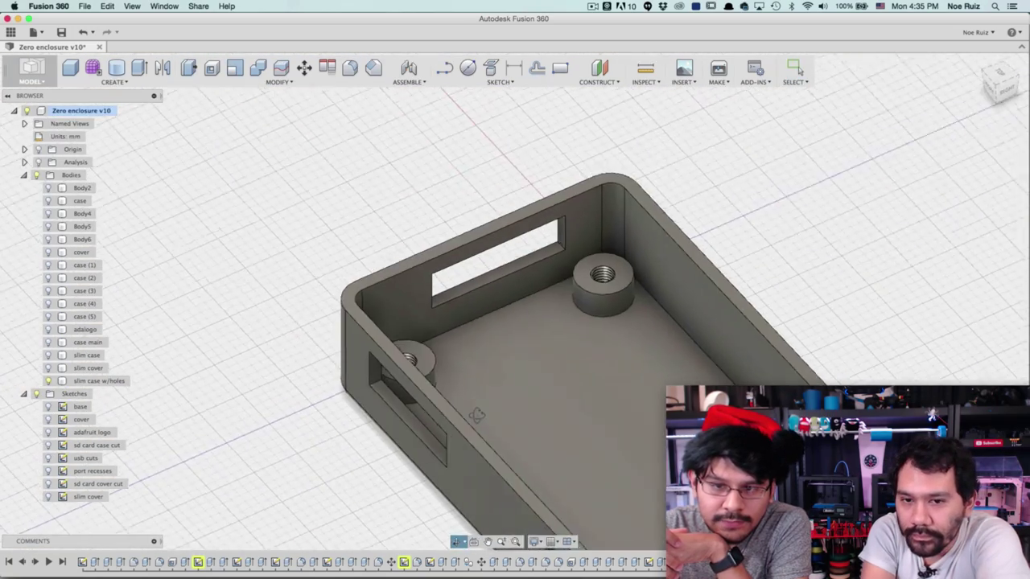
{"action": "scroll", "coordinate": [502, 390], "scroll_direction": "down", "scroll_amount": 2}
{"action": "middle_click_drag", "start_coordinate": [534, 363], "coordinate": [583, 242], "text": "shift"}
{"action": "scroll", "coordinate": [583, 242], "scroll_direction": "down", "scroll_amount": 3}
{"action": "left_click", "coordinate": [288, 453]}
{"action": "middle_click_drag", "start_coordinate": [388, 423], "coordinate": [498, 431], "text": "shift"}
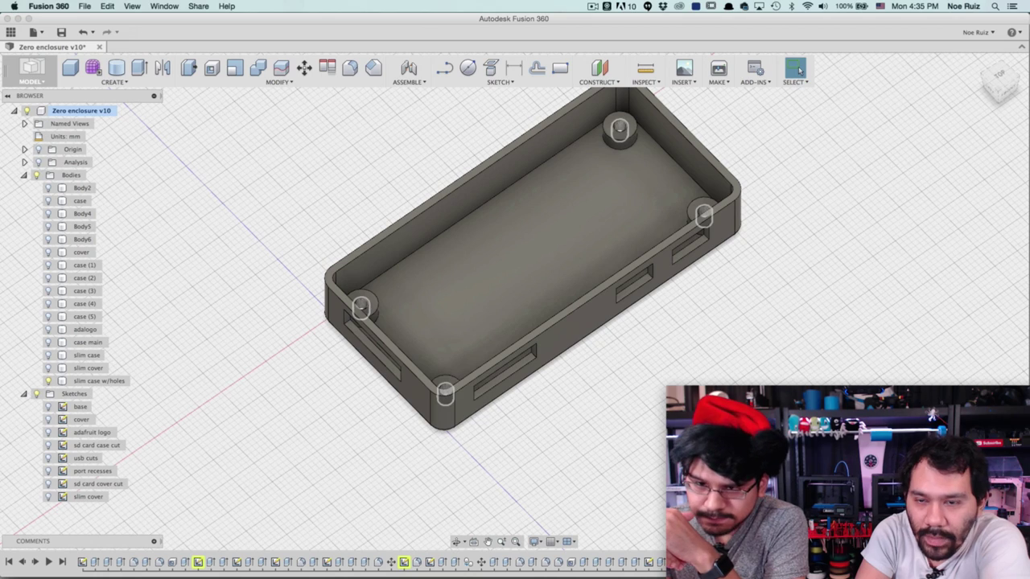
{"action": "middle_click_drag", "start_coordinate": [559, 432], "coordinate": [613, 448], "text": "shift"}
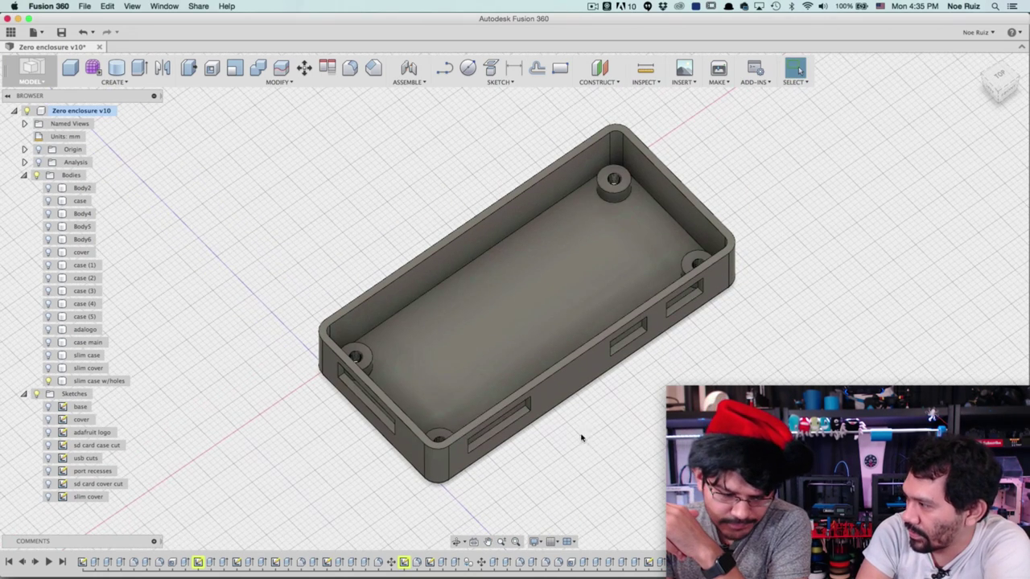
- Export the slim case w/holes body as an STL, overwriting pizero-scaseholes in the export folder
{"action": "left_click", "coordinate": [97, 381]}
{"action": "right_click", "coordinate": [85, 383]}
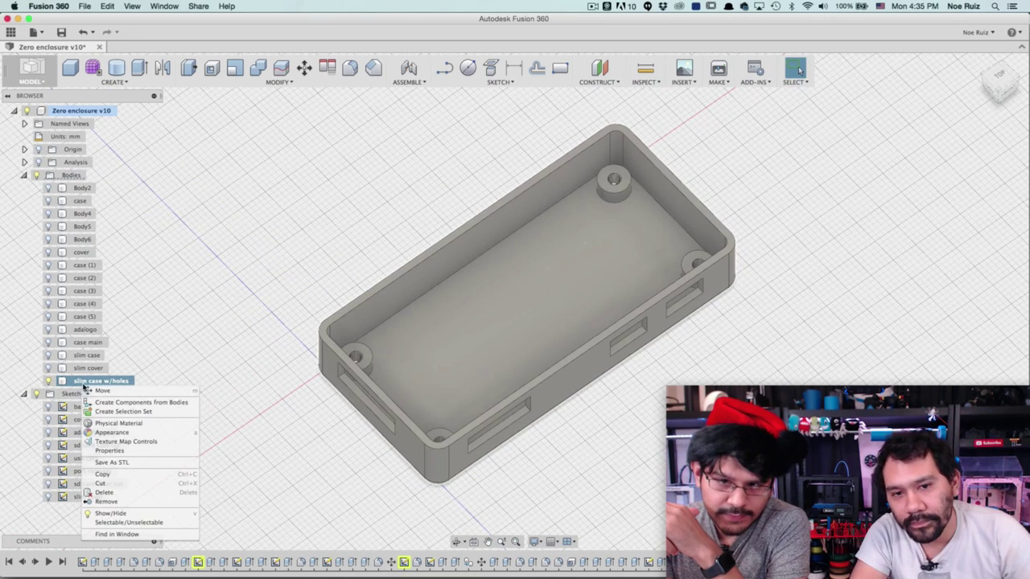
{"action": "left_click", "coordinate": [120, 459]}
{"action": "left_click", "coordinate": [967, 313]}
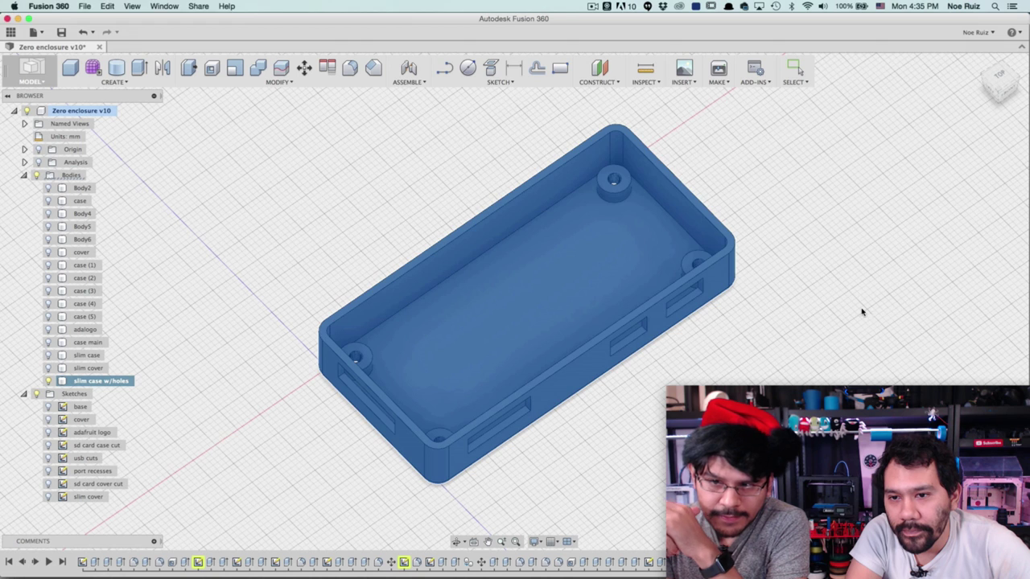
{"action": "left_click", "coordinate": [491, 178]}
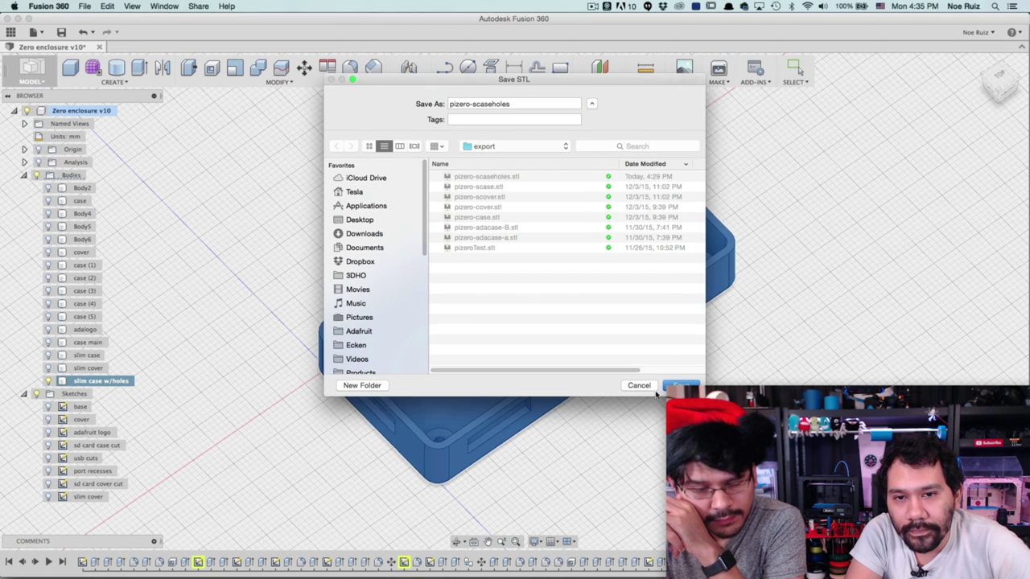
{"action": "left_click", "coordinate": [681, 386]}
{"action": "left_click", "coordinate": [588, 153]}
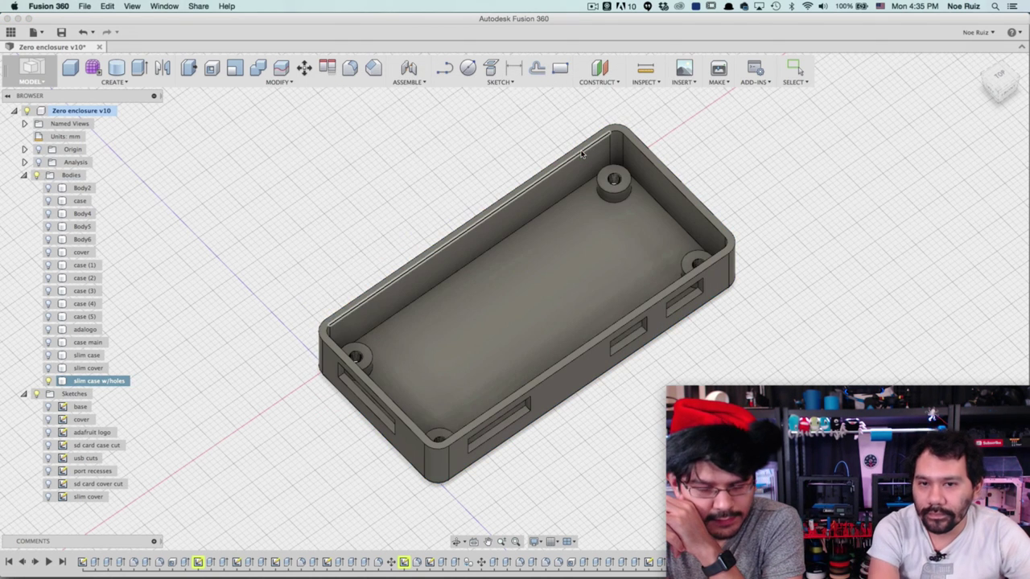
- Switch to Simplify3D and import the pizero-scaseholes model
{"action": "key", "text": "super+Tab"}
{"action": "key", "text": "super+Tab"}
{"action": "key", "text": "super+shift+Tab"}
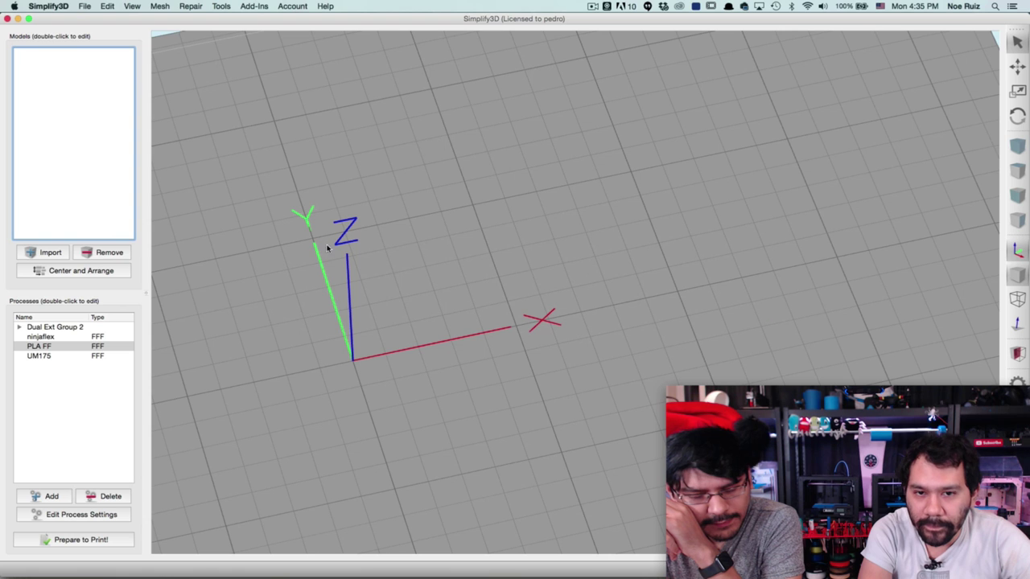
{"action": "scroll", "coordinate": [244, 319], "scroll_direction": "down", "scroll_amount": 6}
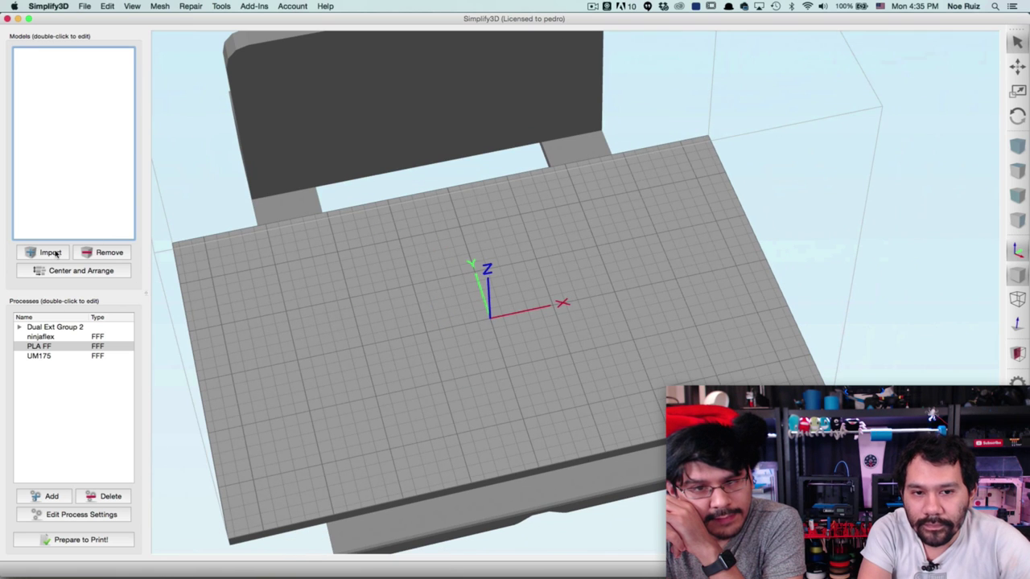
{"action": "left_click", "coordinate": [71, 253]}
{"action": "double_click", "coordinate": [436, 130]}
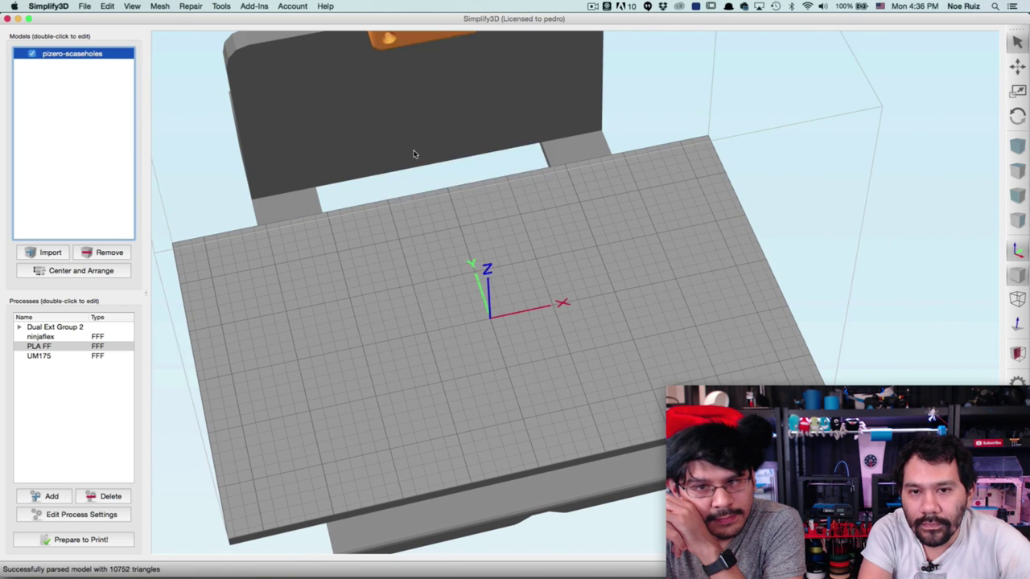
{"action": "scroll", "coordinate": [484, 321], "scroll_direction": "up", "scroll_amount": 5}
- Place the case's underside flat on the print bed and center the model
{"action": "key", "text": "super+x"}
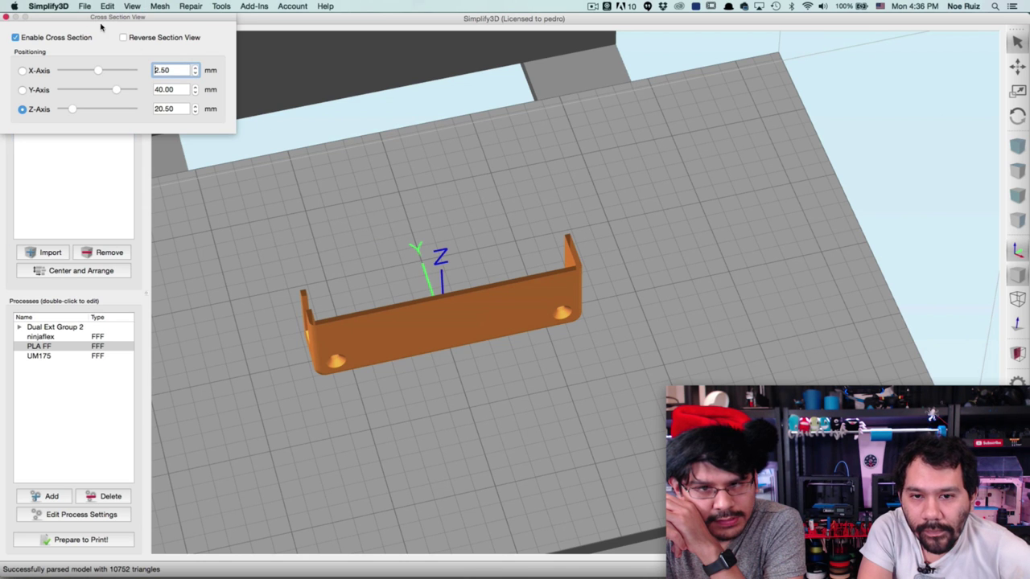
{"action": "left_click", "coordinate": [6, 17]}
{"action": "key", "text": "super+l"}
{"action": "left_click", "coordinate": [431, 301]}
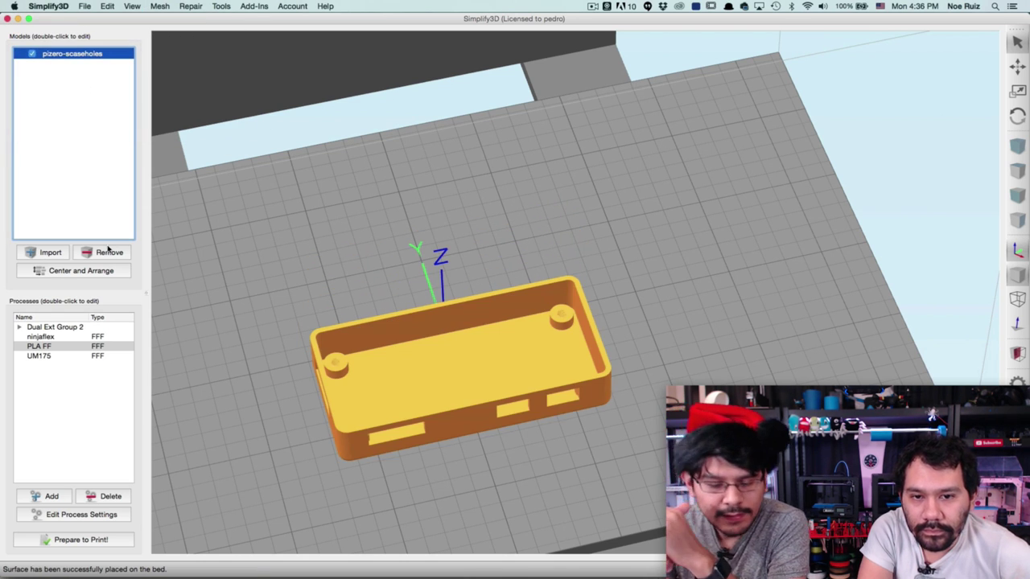
{"action": "left_click", "coordinate": [104, 270]}
- Check the threaded standoff hole up close, and slice the case for print preview using only the PLA FF process
{"action": "scroll", "coordinate": [574, 197], "scroll_direction": "up", "scroll_amount": 6}
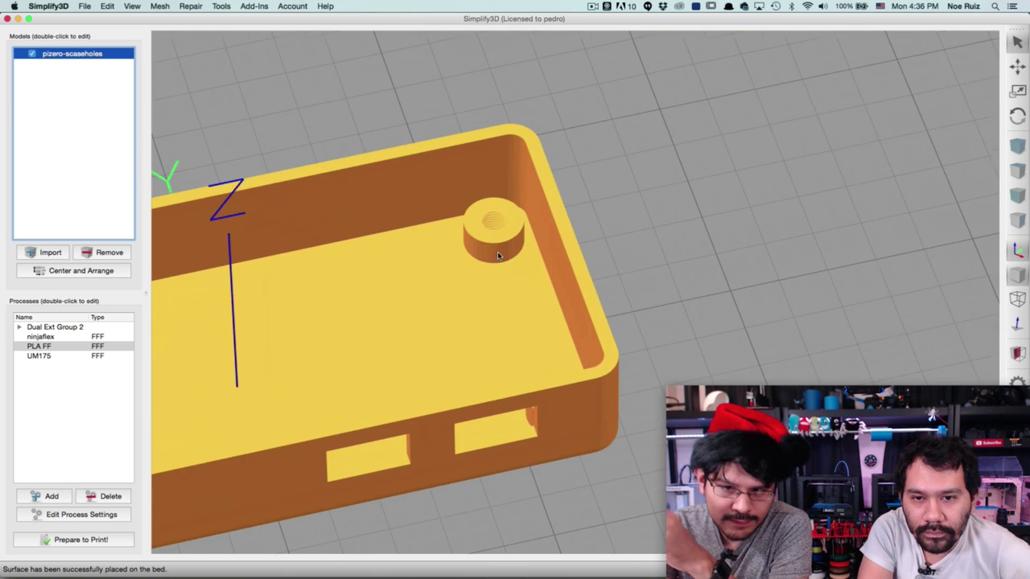
{"action": "left_click_drag", "start_coordinate": [574, 197], "coordinate": [270, 292]}
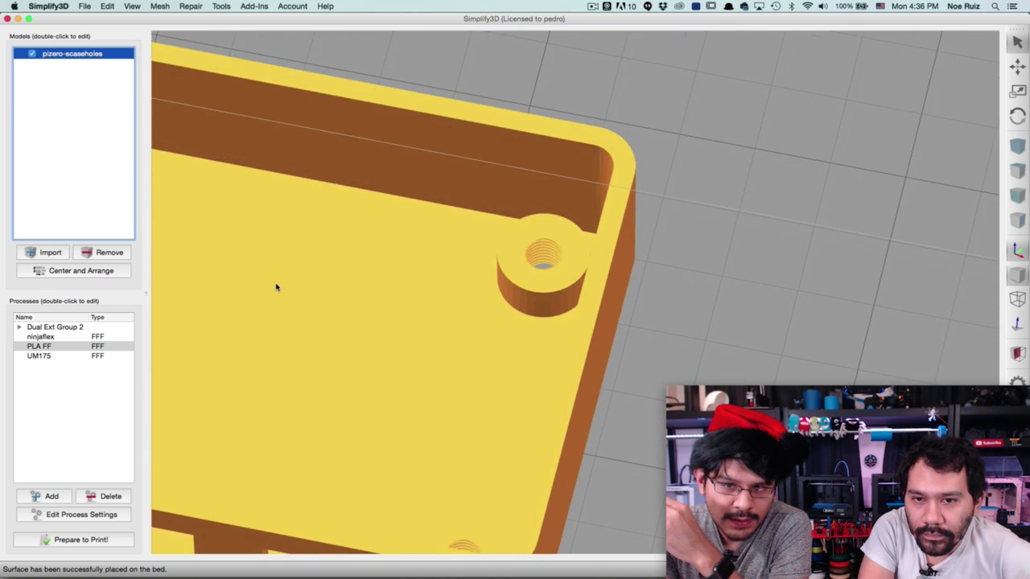
{"action": "scroll", "coordinate": [468, 257], "scroll_direction": "up", "scroll_amount": 4}
{"action": "scroll", "coordinate": [492, 185], "scroll_direction": "down", "scroll_amount": 10}
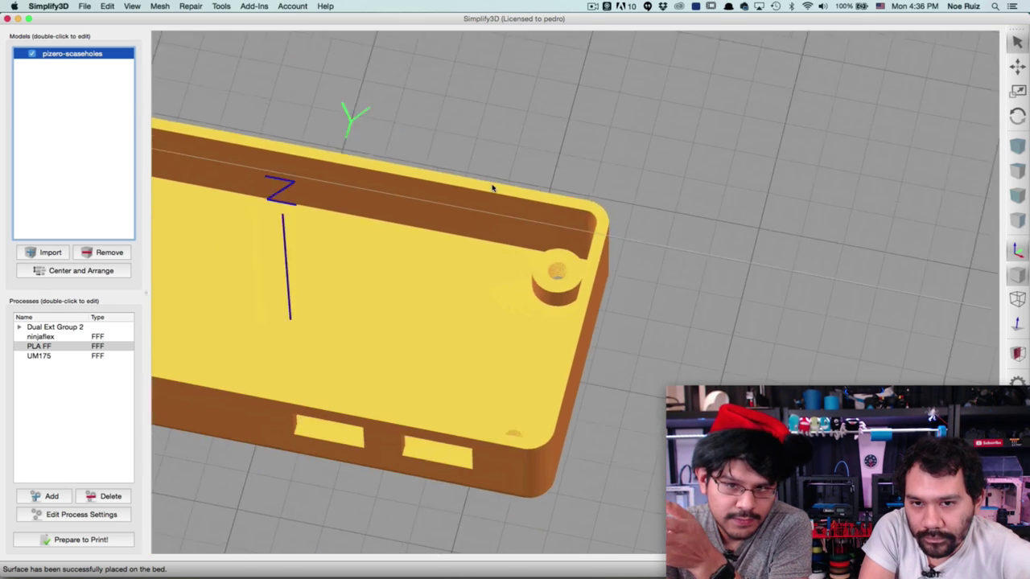
{"action": "left_click", "coordinate": [76, 538]}
{"action": "left_click", "coordinate": [567, 277]}
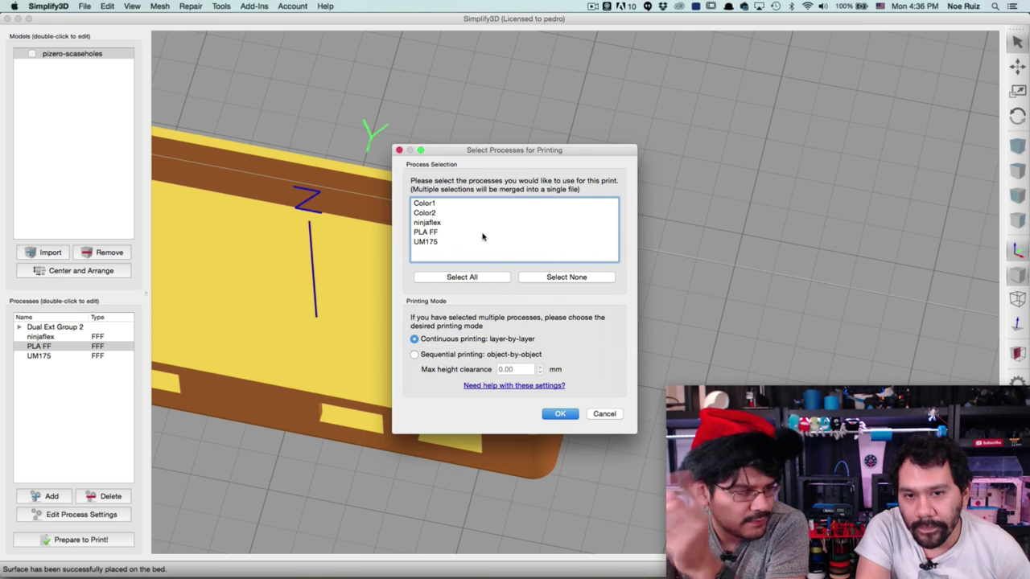
{"action": "left_click", "coordinate": [426, 232]}
{"action": "left_click", "coordinate": [560, 413]}
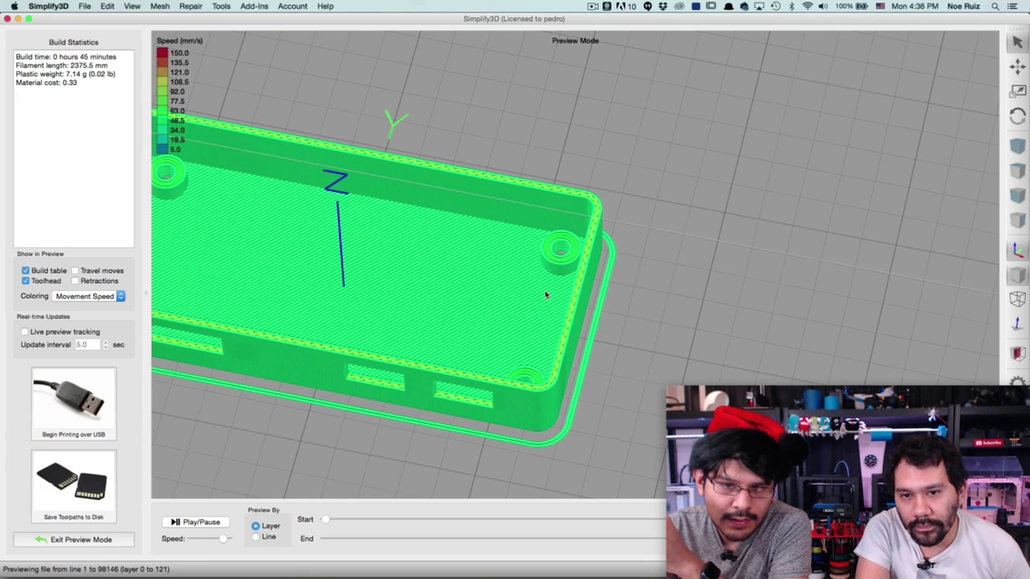
- Examine the toolpath preview of the threaded standoffs and the whole case, including its range of displayed layers
{"action": "scroll", "coordinate": [535, 241], "scroll_direction": "up", "scroll_amount": 10}
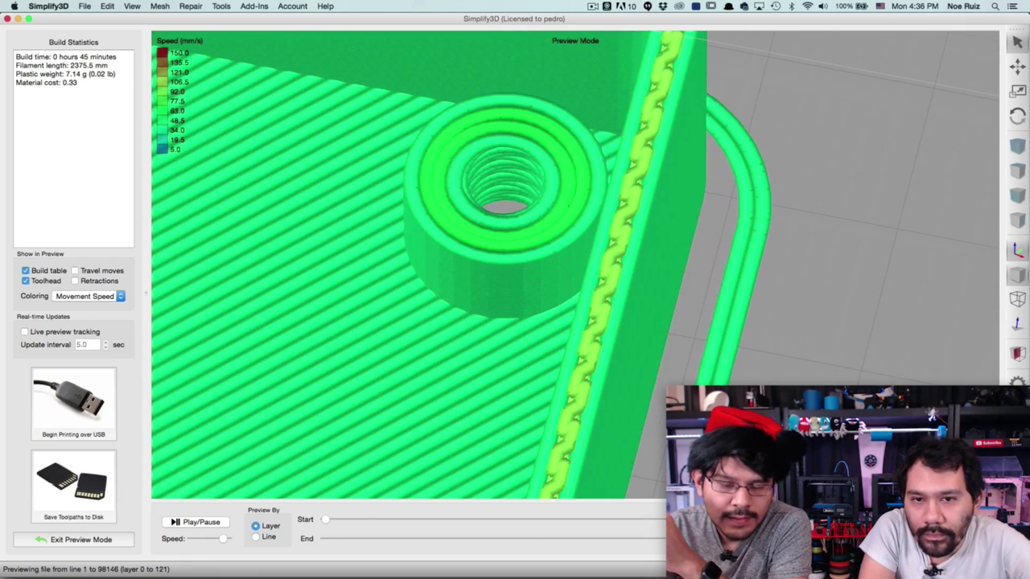
{"action": "left_click_drag", "start_coordinate": [982, 538], "coordinate": [985, 486]}
{"action": "scroll", "coordinate": [504, 111], "scroll_direction": "down", "scroll_amount": 10}
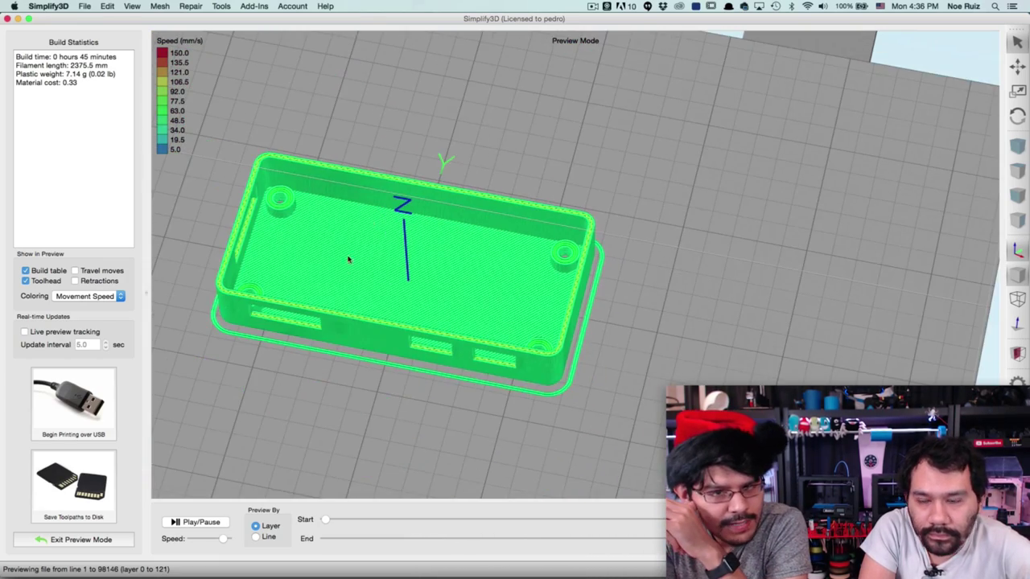
{"action": "scroll", "coordinate": [414, 313], "scroll_direction": "up", "scroll_amount": 2}
{"action": "left_click_drag", "start_coordinate": [414, 312], "coordinate": [652, 243]}
{"action": "mouse_move", "coordinate": [952, 538]}
{"action": "left_mouse_down"}
{"action": "mouse_move", "coordinate": [377, 558]}
{"action": "mouse_move", "coordinate": [289, 541]}
{"action": "mouse_move", "coordinate": [953, 539]}
{"action": "left_mouse_up"}
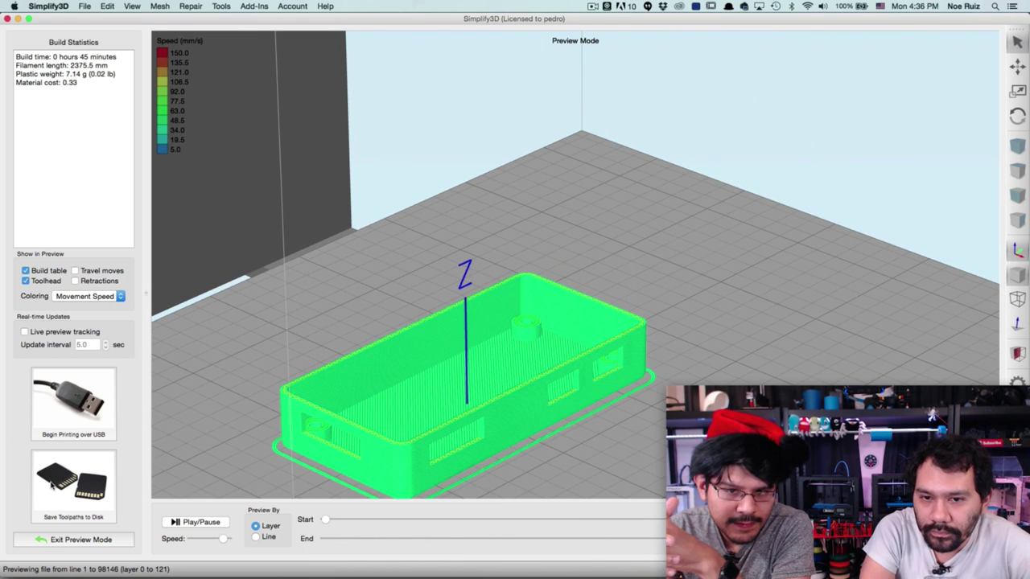
- Leave the toolpath preview and review the layer settings of the PLA FF process, including the primary layer height
{"action": "left_click", "coordinate": [80, 539]}
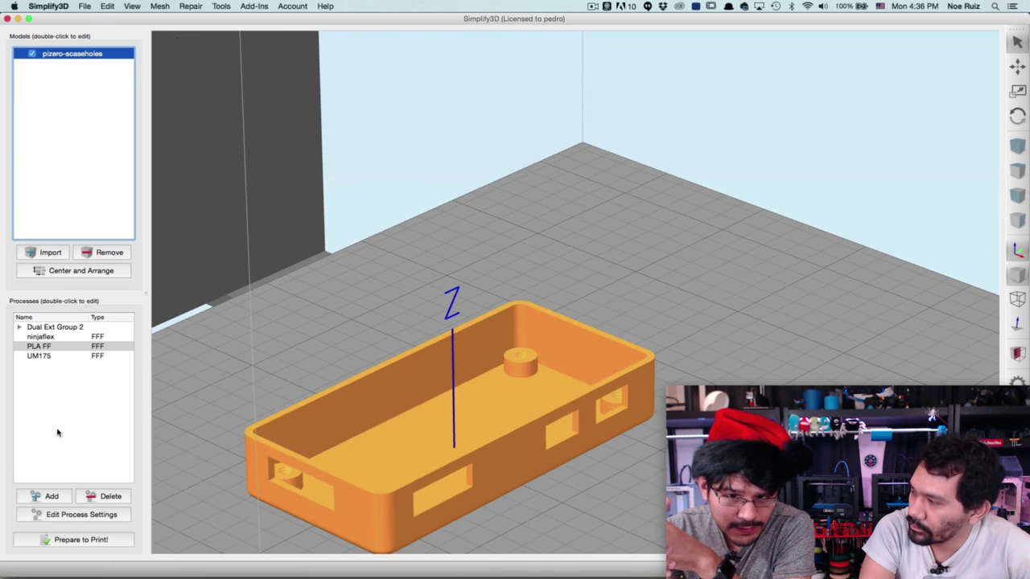
{"action": "double_click", "coordinate": [40, 345]}
{"action": "left_click", "coordinate": [345, 237]}
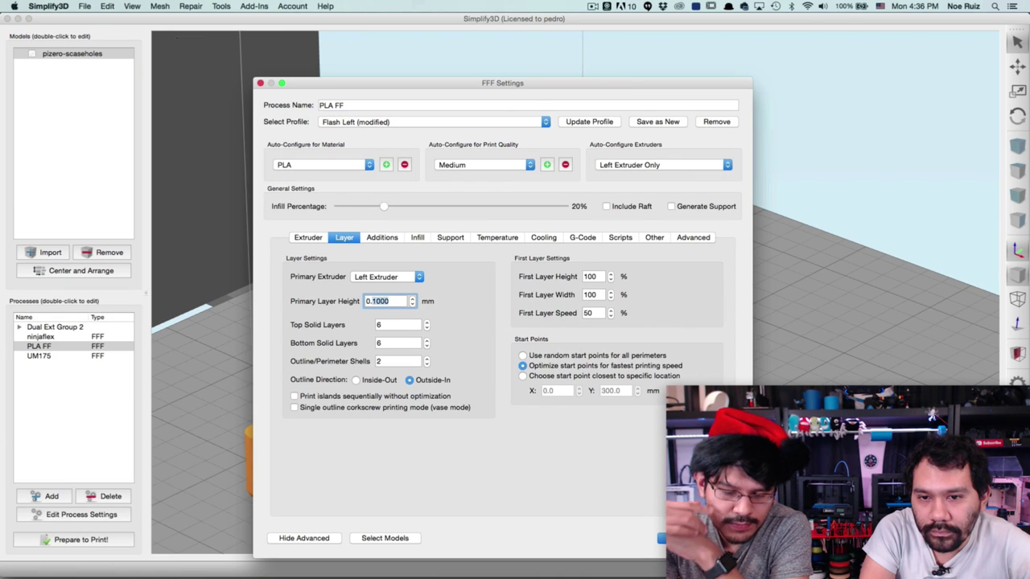
{"action": "left_click", "coordinate": [679, 538]}
- Prepare the case for printing again with PLA FF as the only selected process
{"action": "left_click", "coordinate": [58, 539]}
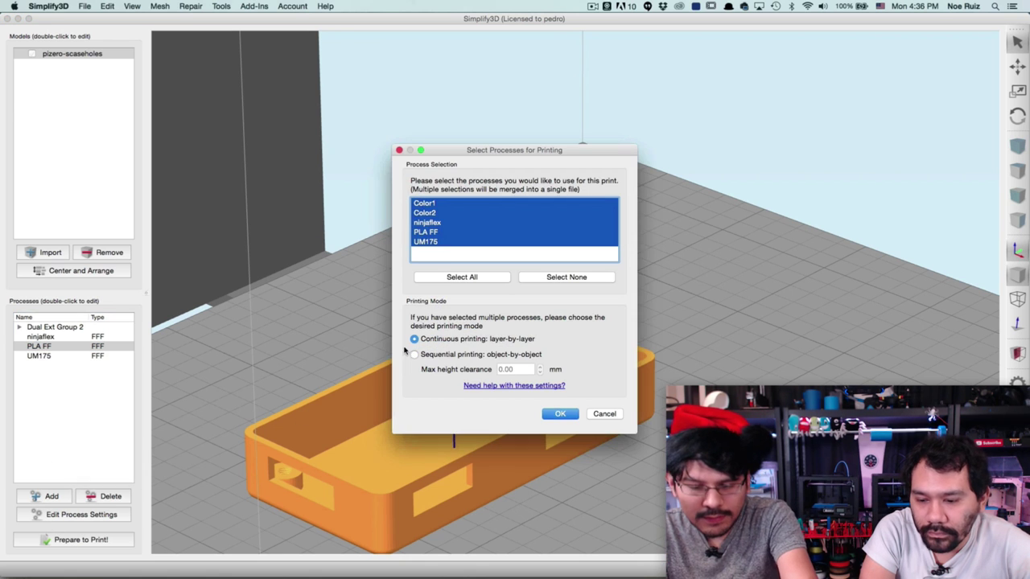
{"action": "left_click", "coordinate": [548, 277]}
{"action": "left_click", "coordinate": [488, 233]}
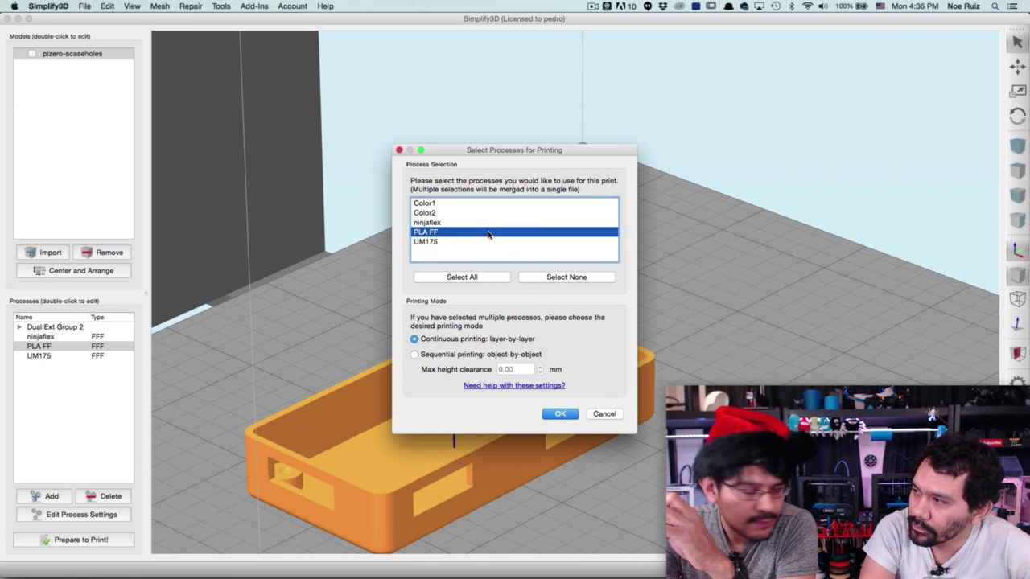
{"action": "left_click", "coordinate": [559, 413]}
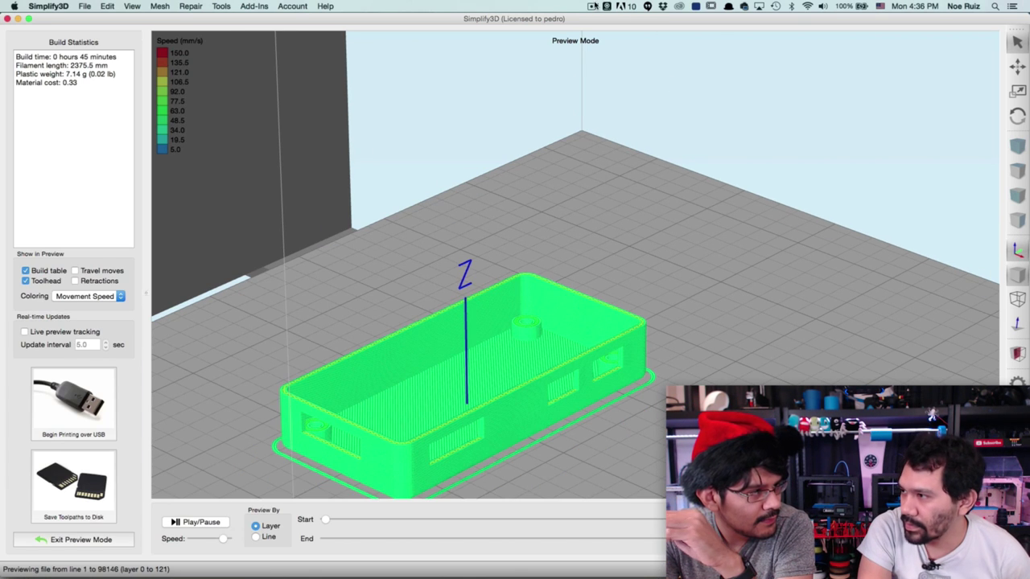
{"action": "left_click", "coordinate": [597, 6]}
{"action": "left_click", "coordinate": [600, 30]}
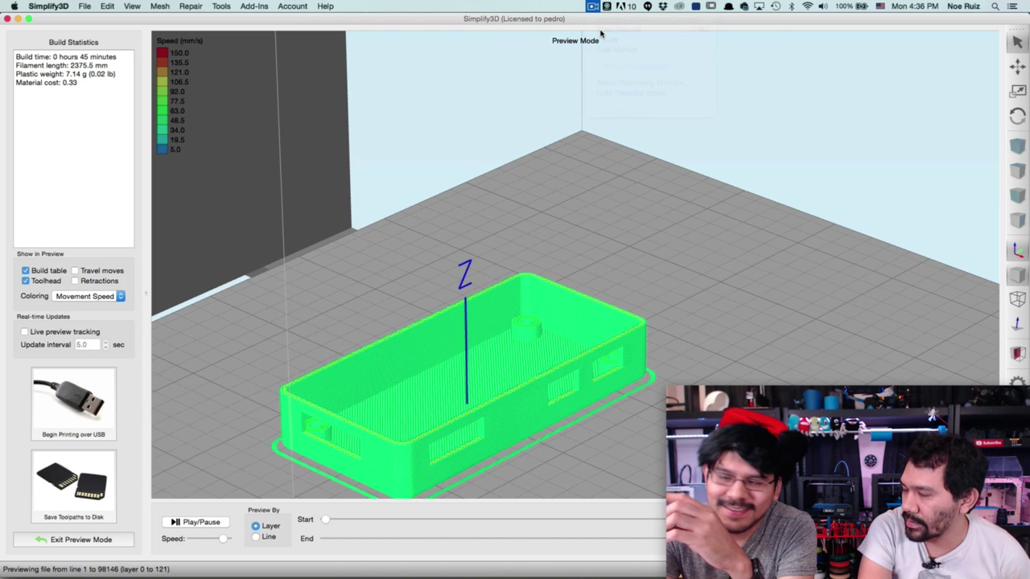